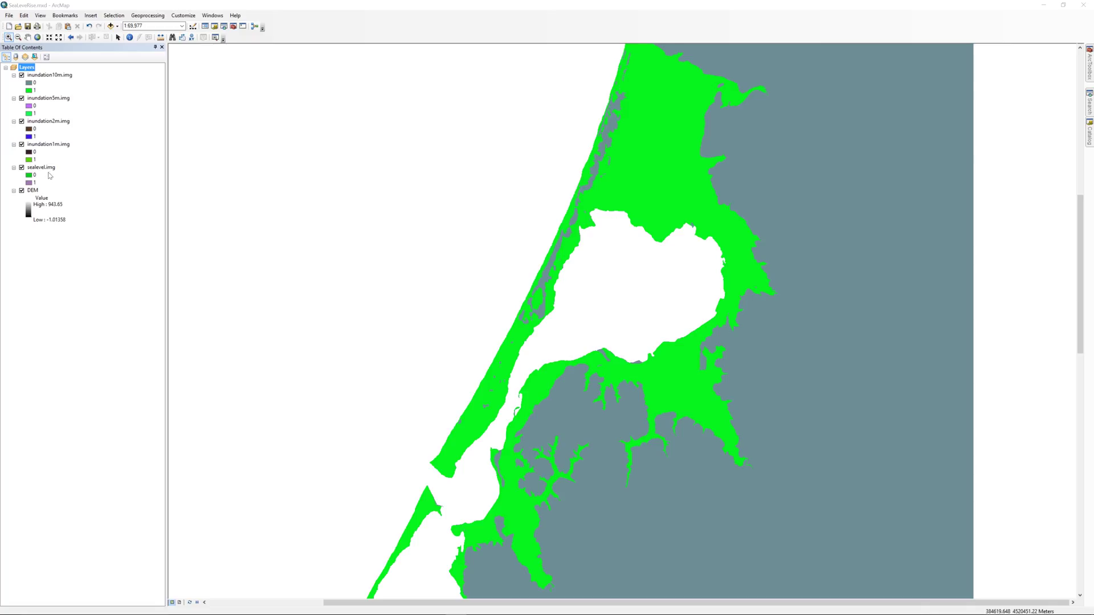
Remove the sealevel.img and DEM layers from the Table of Contents
right_click(47, 169)
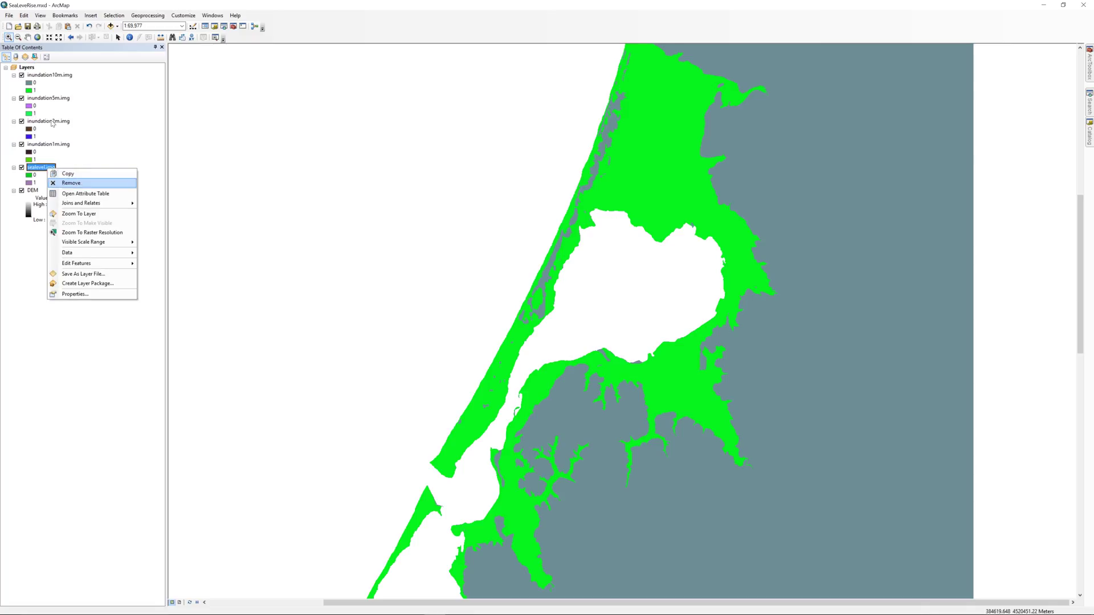
left_click(72, 182)
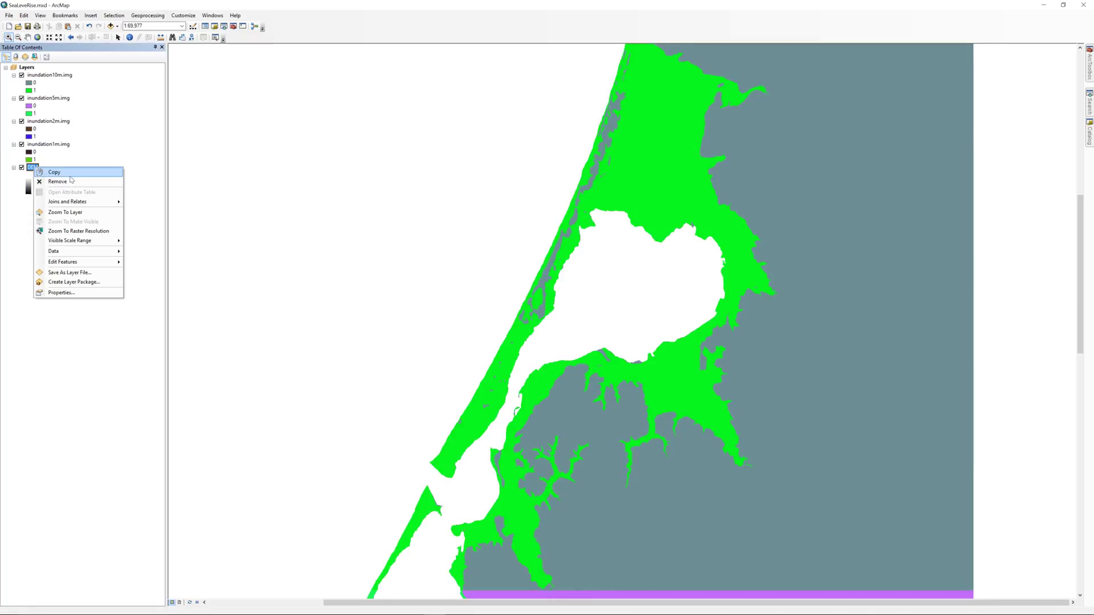
left_click(73, 181)
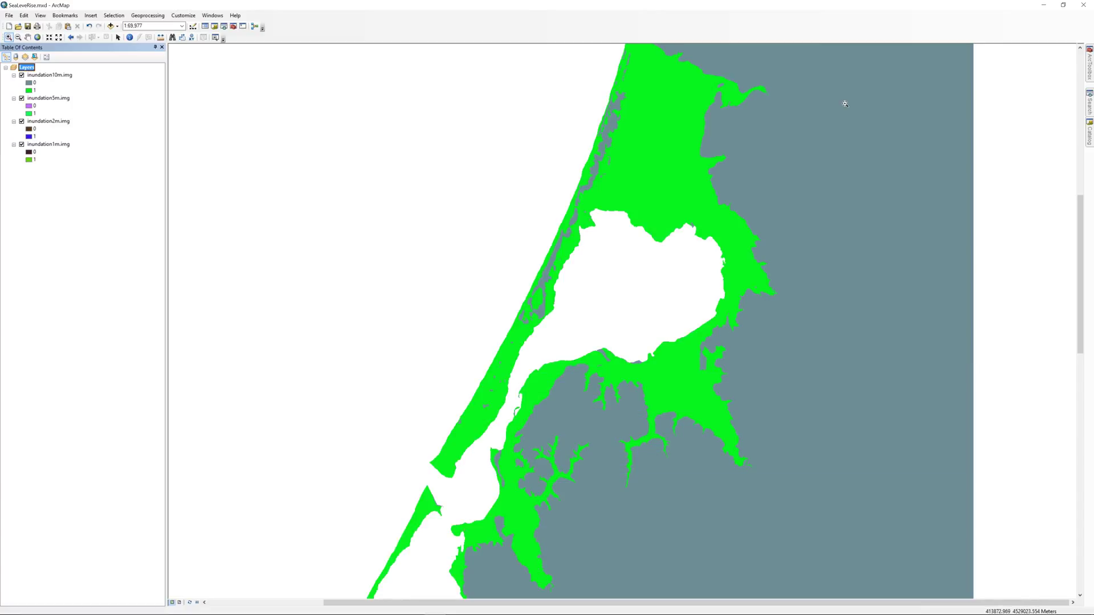
Drag landuse.shp from the working folder in Catalog onto the map
left_click(1090, 138)
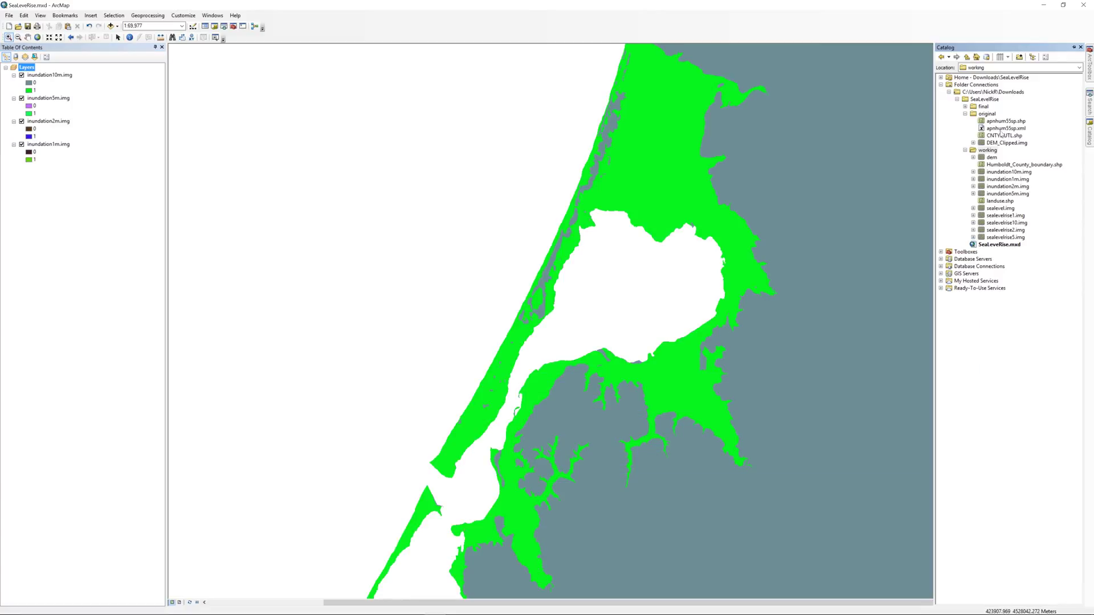
left_click_drag(999, 201, 661, 135)
left_click_drag(982, 203, 553, 142)
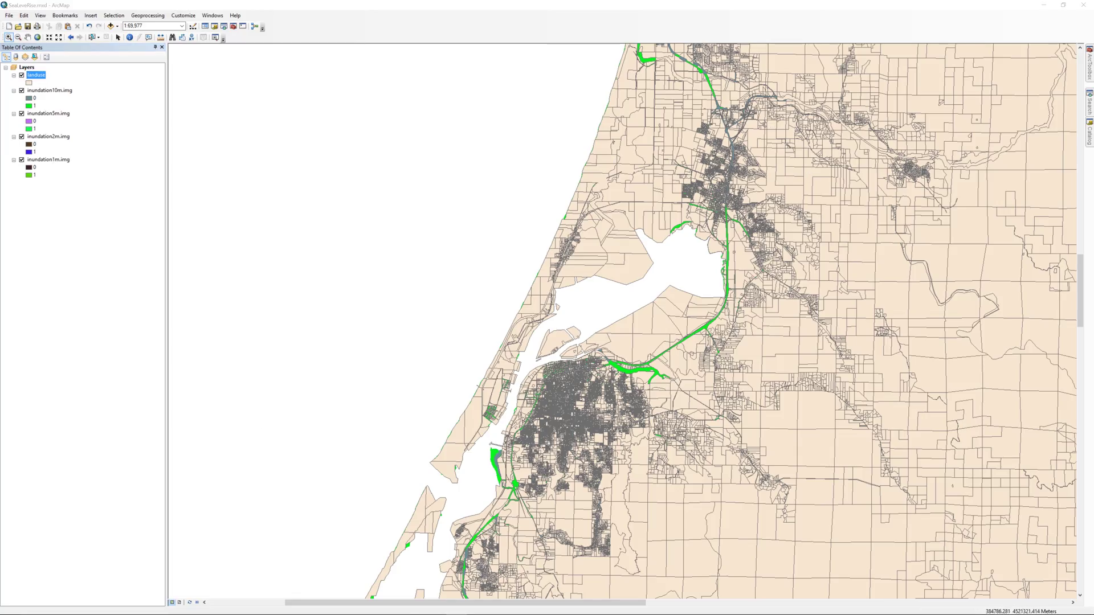
Show the landuse attribute table docked beneath the map and enlarged to show more rows
right_click(42, 76)
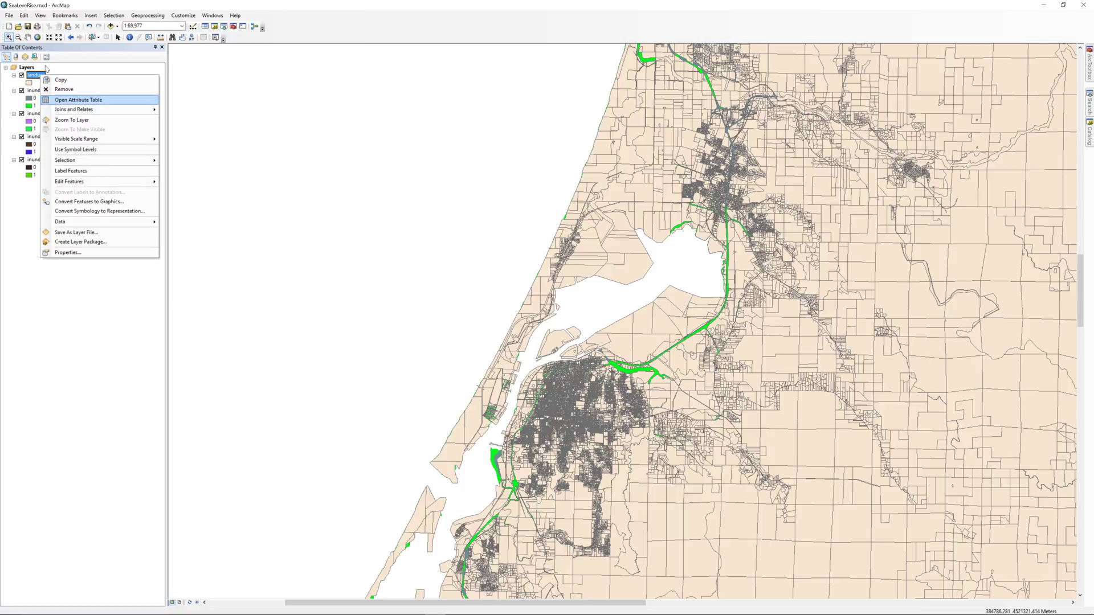
left_click(69, 100)
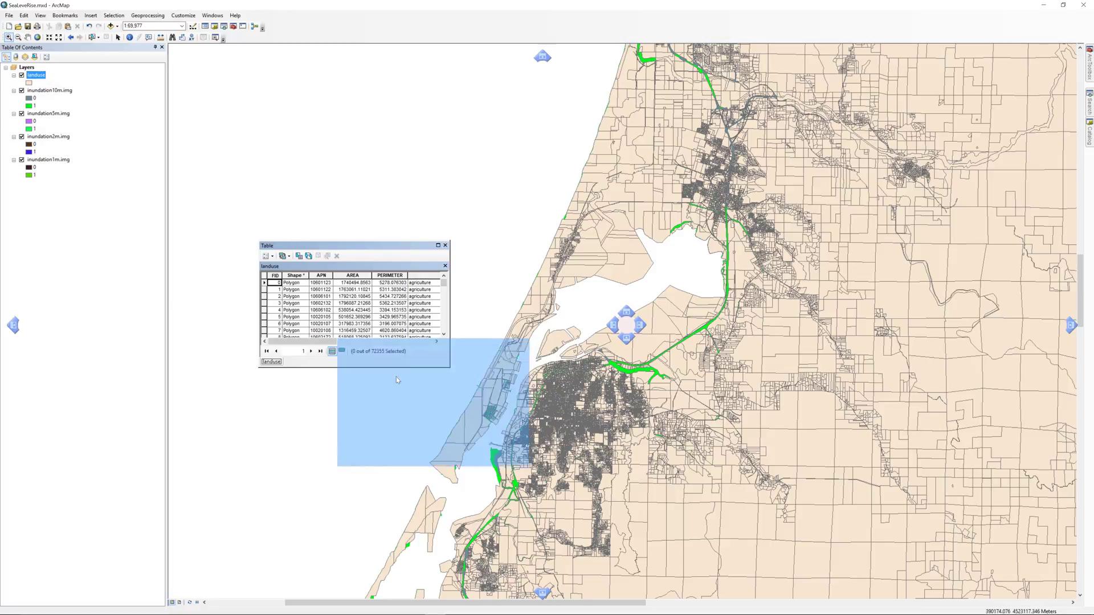
left_click_drag(296, 248, 371, 526)
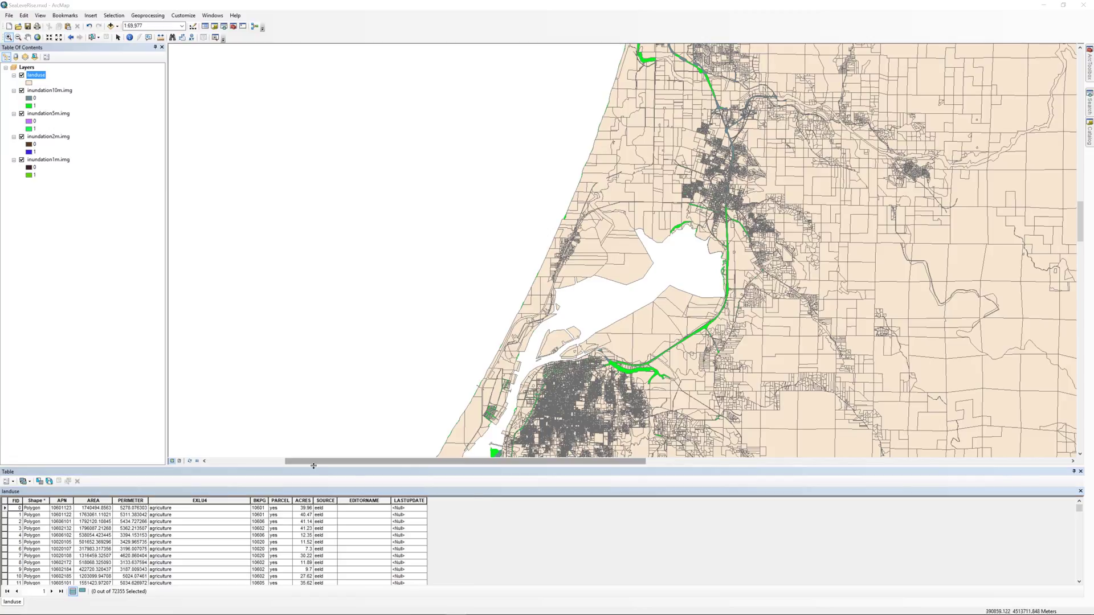
left_click_drag(316, 454, 326, 277)
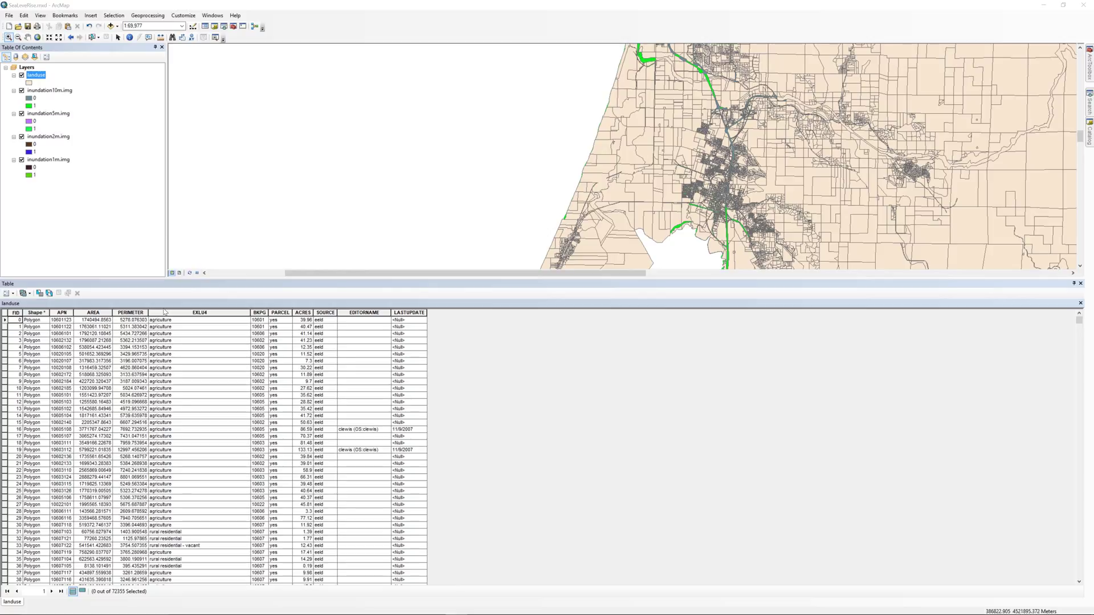
Summarize the EXLU4 field with output named usecode_table saved as a dBASE table
right_click(165, 313)
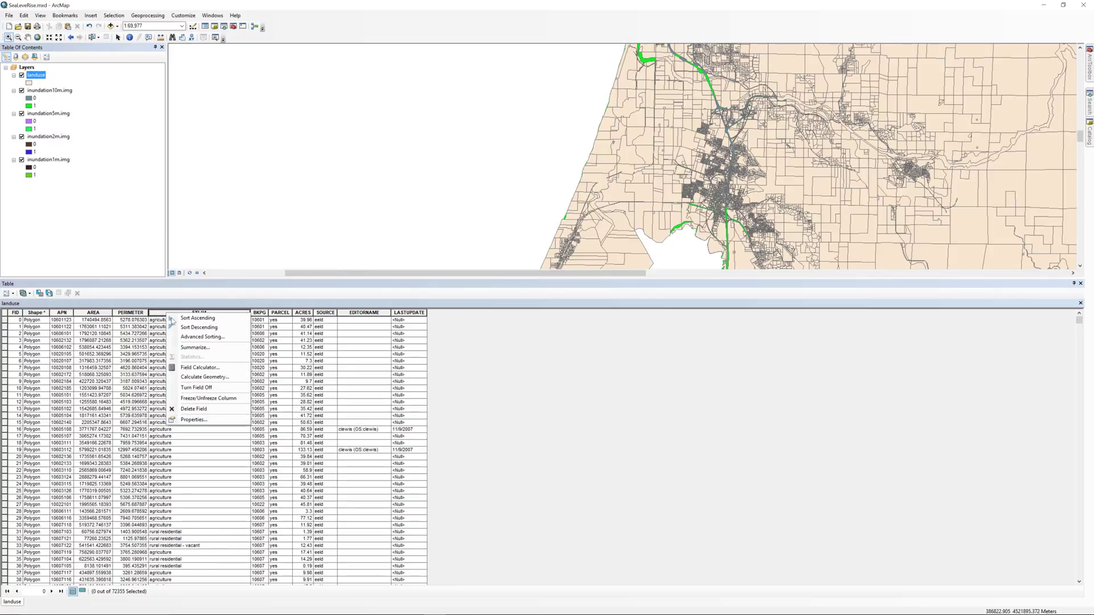
left_click(204, 351)
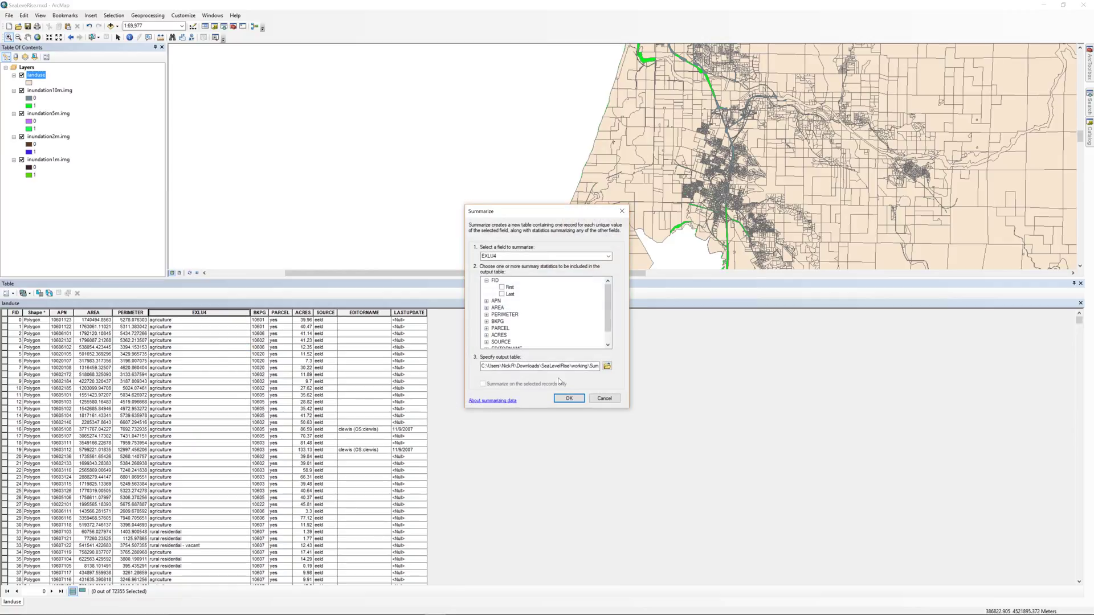
left_click(603, 362)
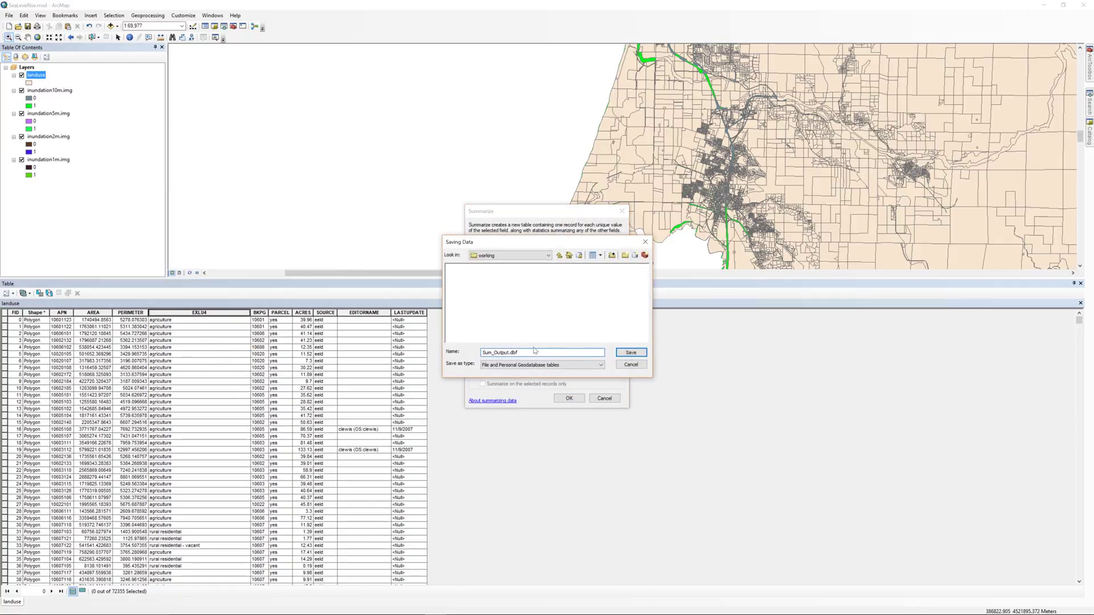
left_click_drag(529, 351, 468, 363)
type("usecode_table")
left_click(537, 366)
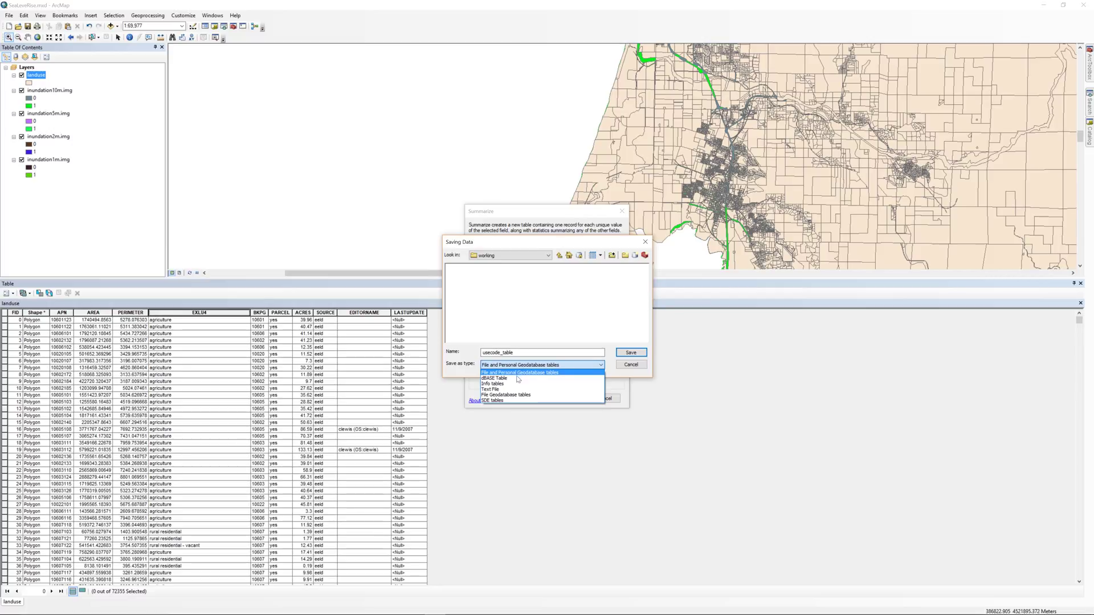
left_click(516, 378)
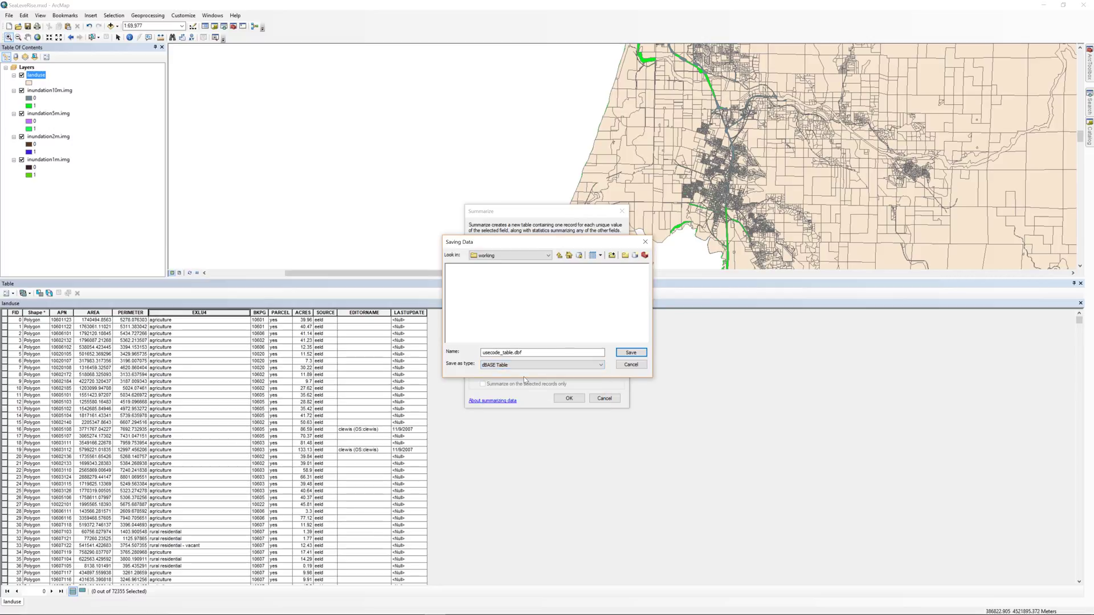
left_click(631, 353)
Run the summary and add the resulting usecode_table to the map
left_click(570, 399)
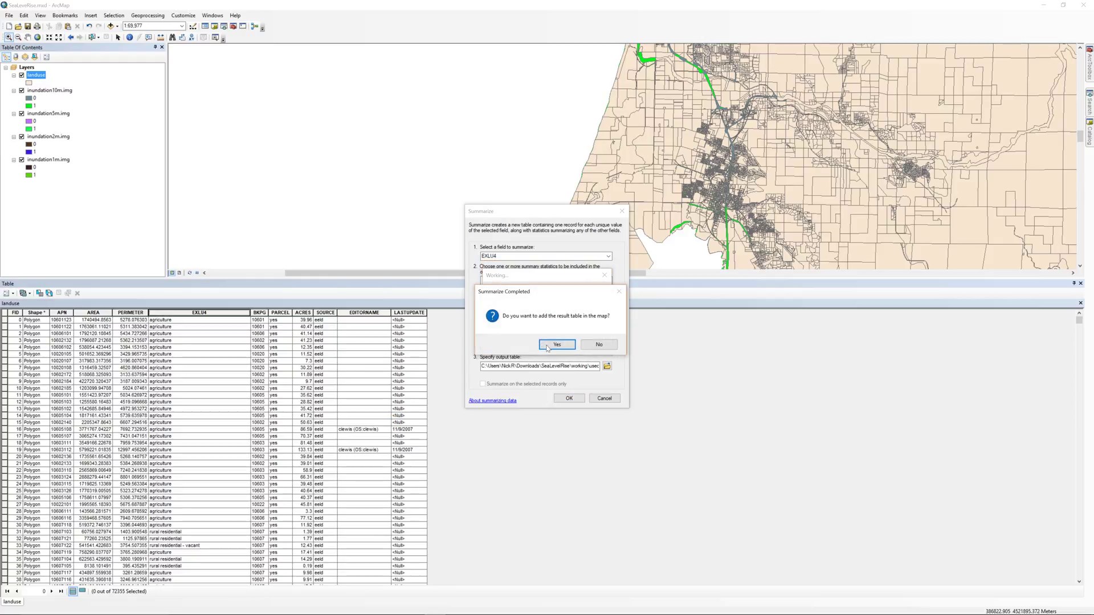
left_click(557, 345)
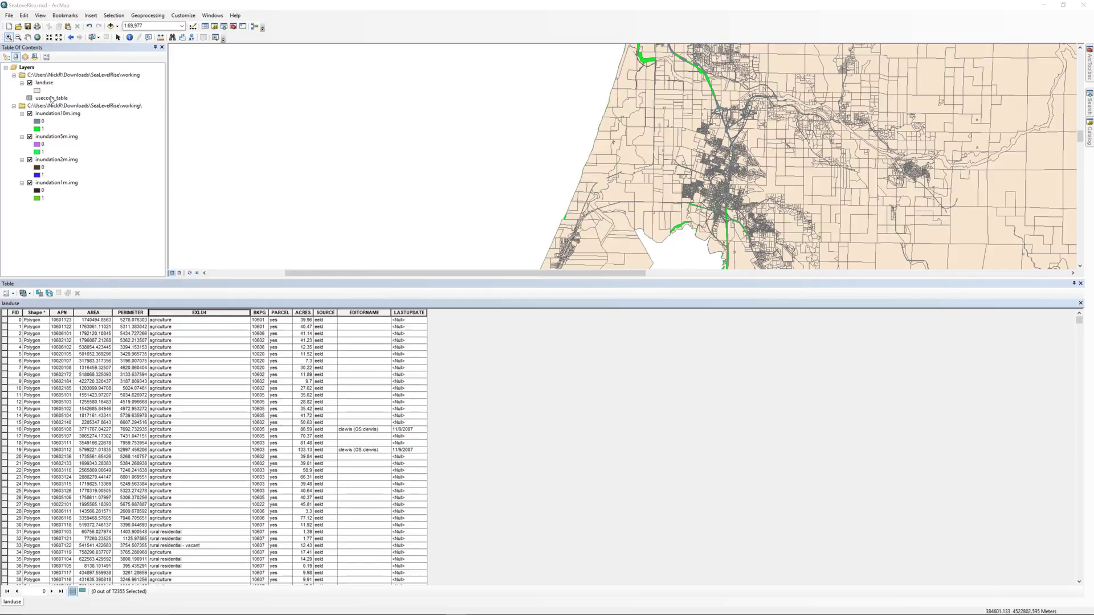
Open usecode_table to list the EXLU4 categories with their parcel counts
right_click(53, 98)
left_click(72, 102)
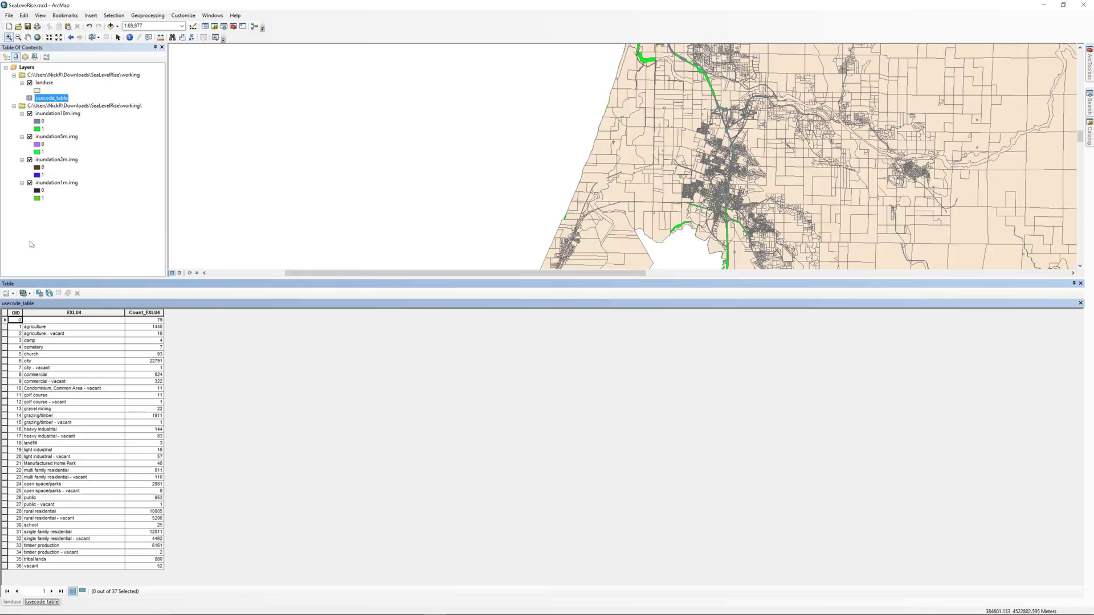
Add a short integer field named use_code to usecode_table via Add Field
left_click(8, 293)
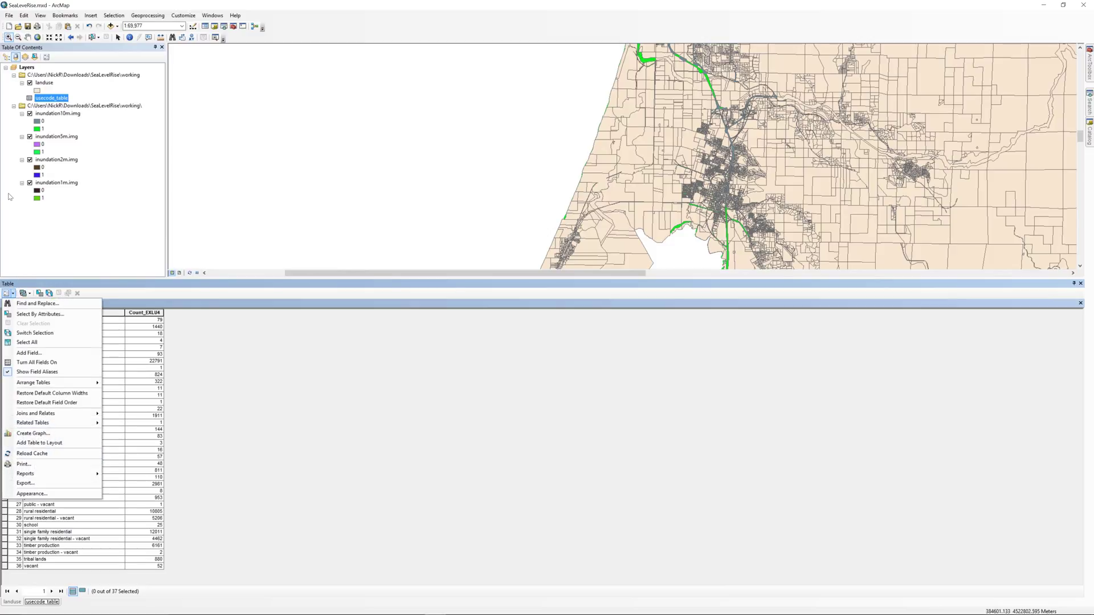
left_click(29, 352)
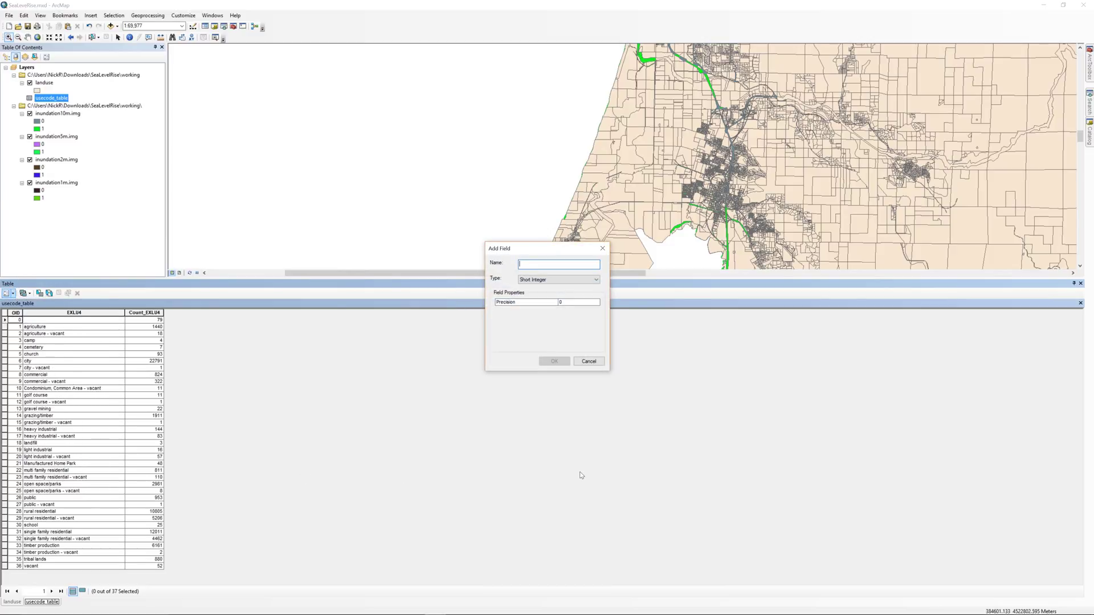
type("use_code")
left_click(576, 283)
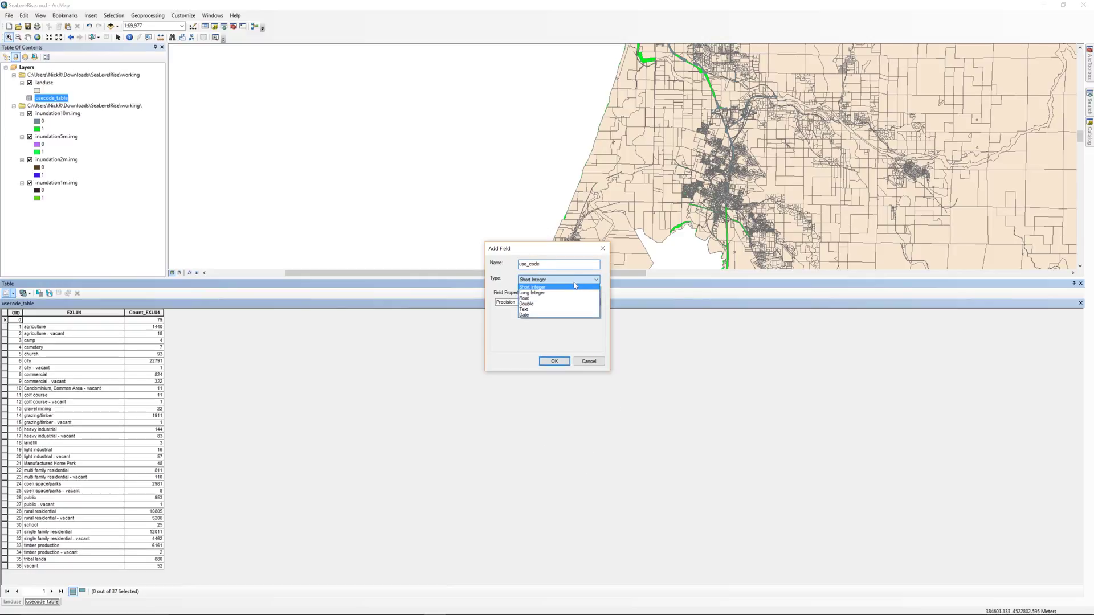
left_click(555, 361)
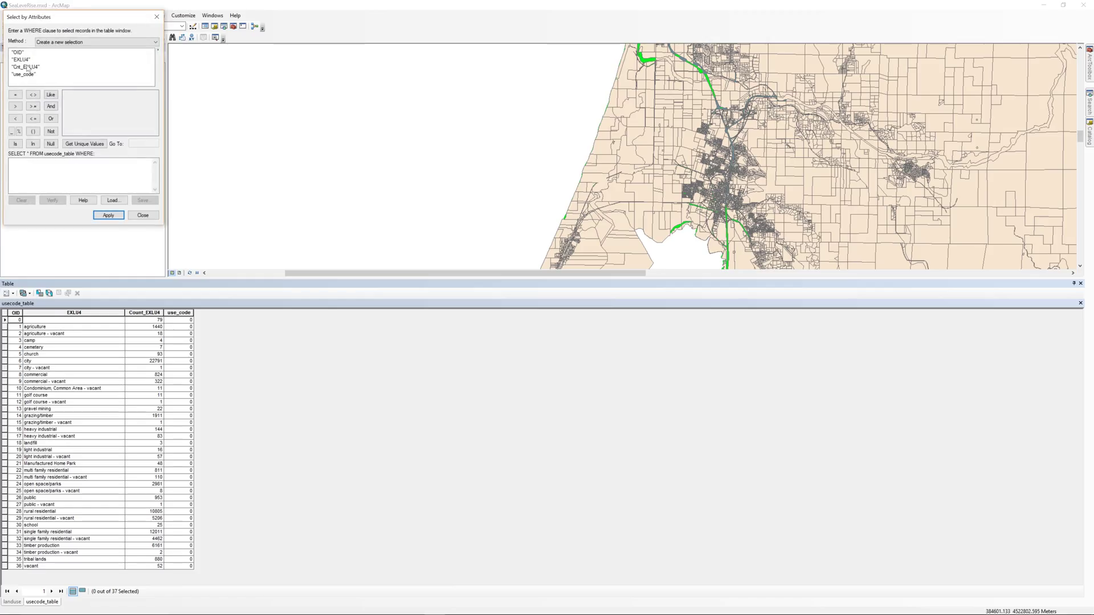
Select the rows where EXLU4 equals city or city - vacant
double_click(21, 59)
left_click(17, 96)
left_click(84, 144)
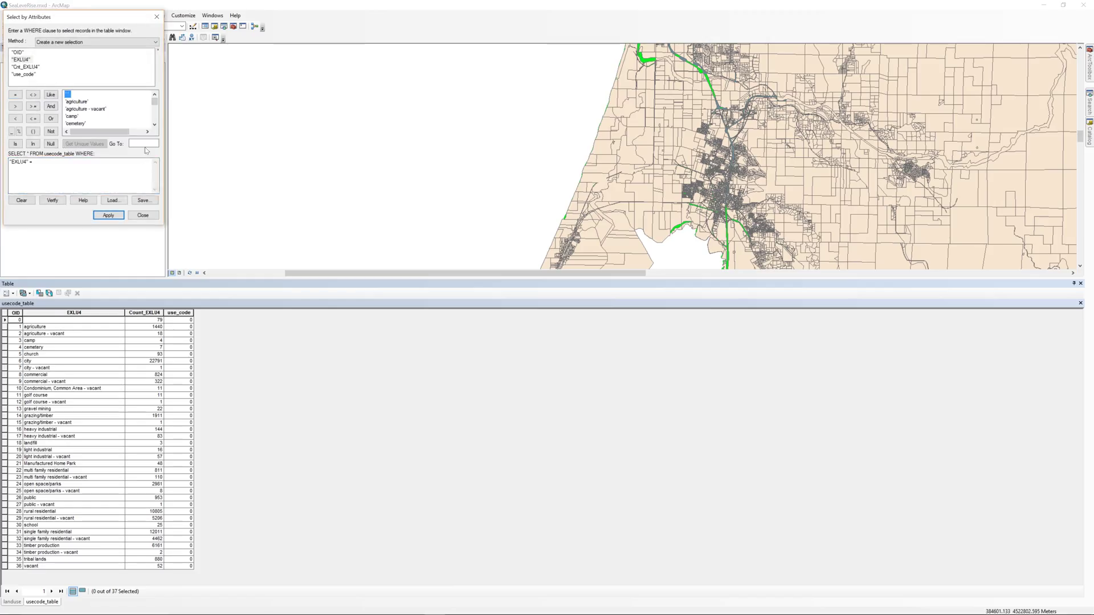
left_click(143, 143)
type("cit")
double_click(70, 124)
left_click(50, 117)
double_click(21, 59)
left_click(17, 96)
scroll(95, 111, "down", 1)
double_click(79, 123)
left_click(108, 215)
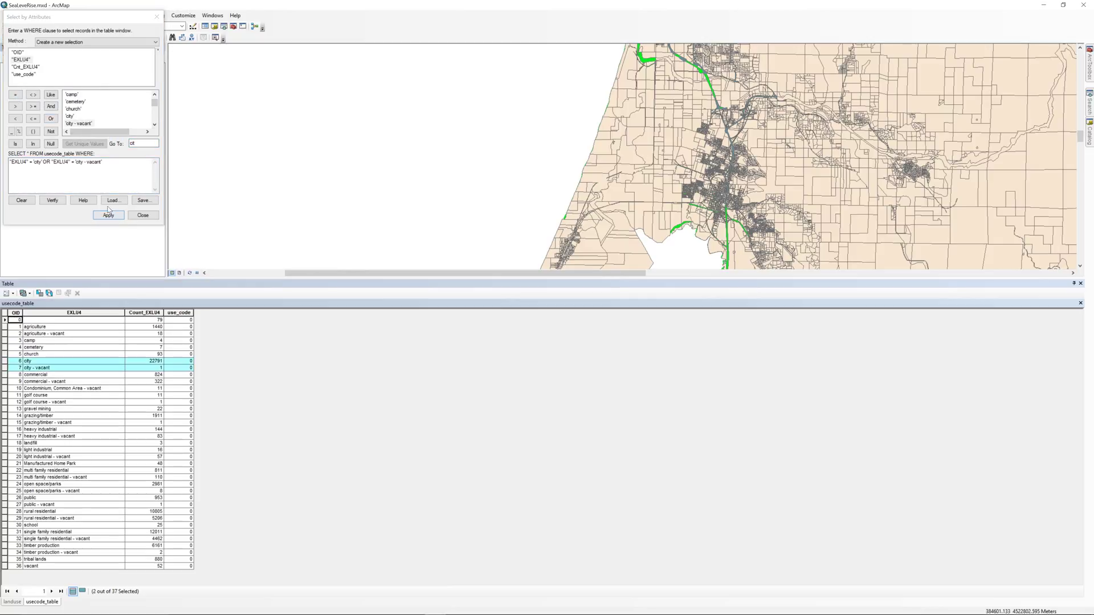
Calculate use_code = 1 for the selected city rows with the Field Calculator
right_click(178, 314)
left_click(226, 368)
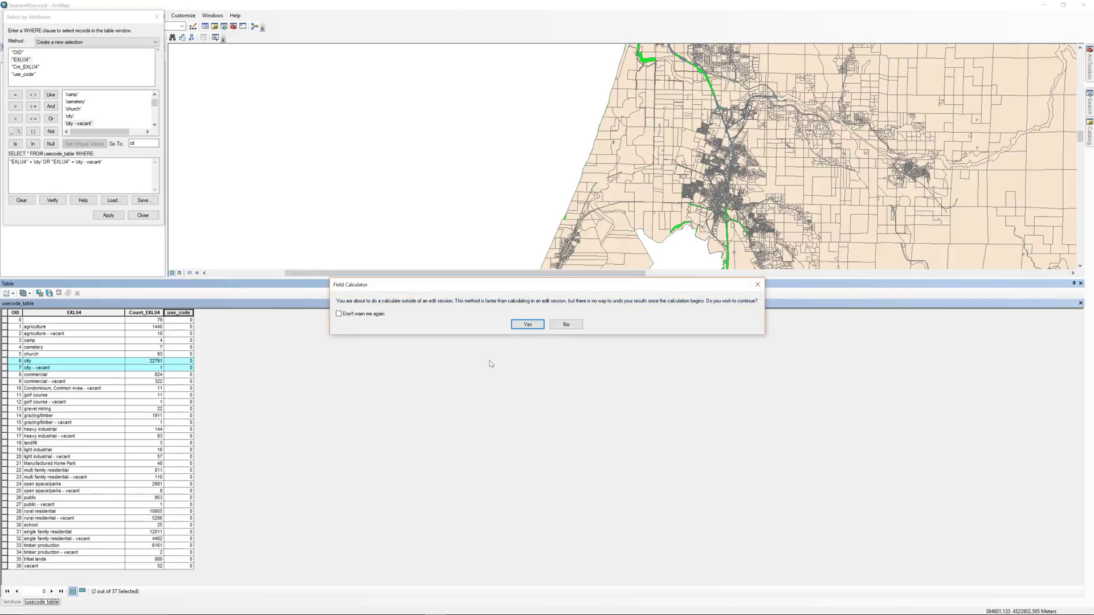
left_click(527, 326)
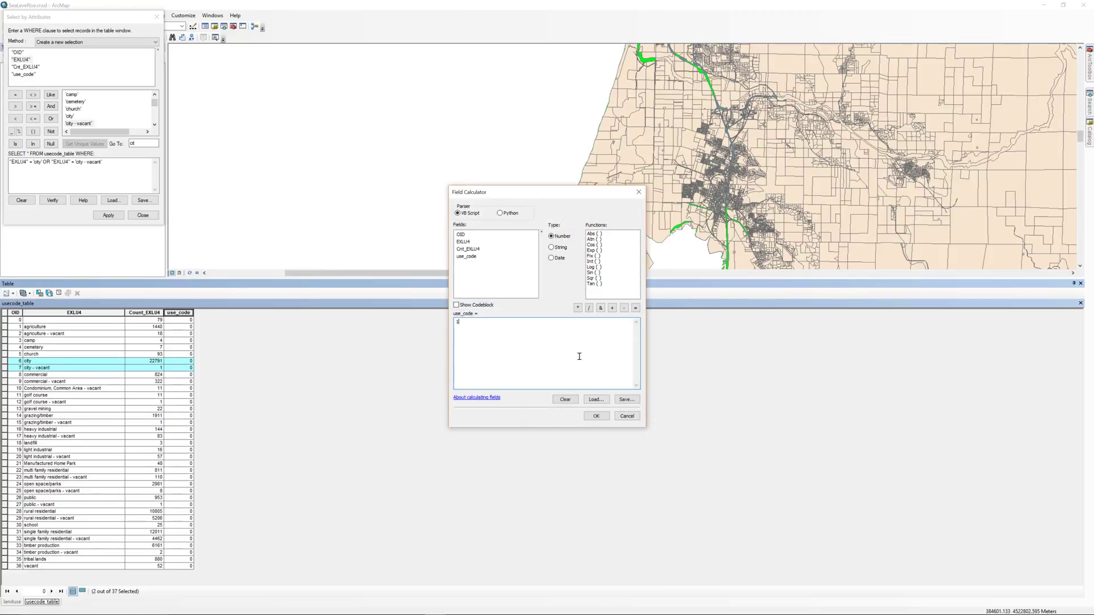
left_click(597, 416)
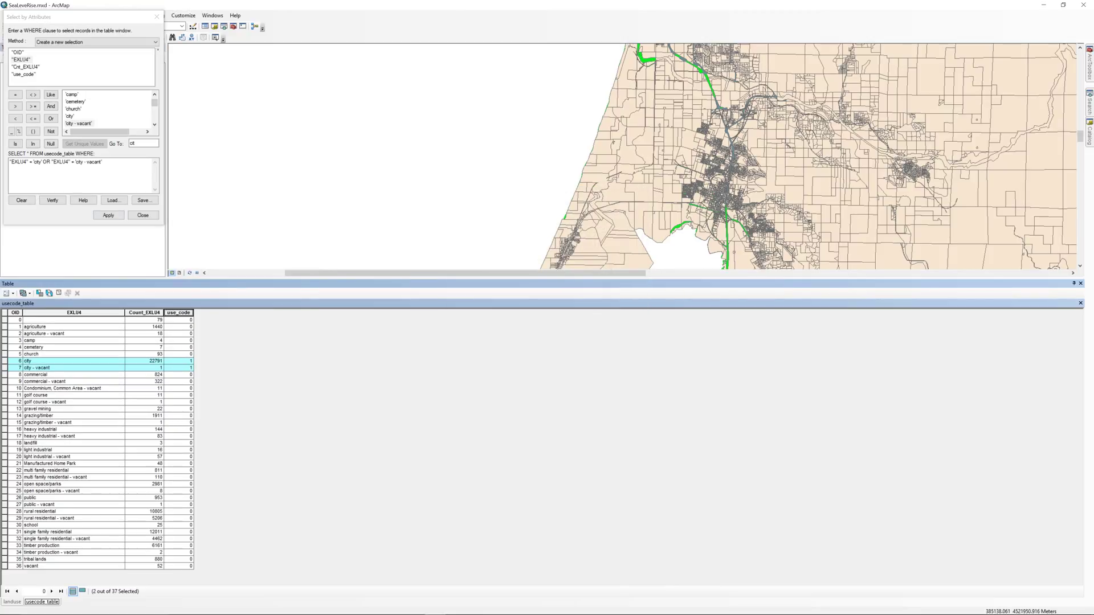
Select the agriculture, grazing and timber rows and set their use_code to 2
left_click(109, 215)
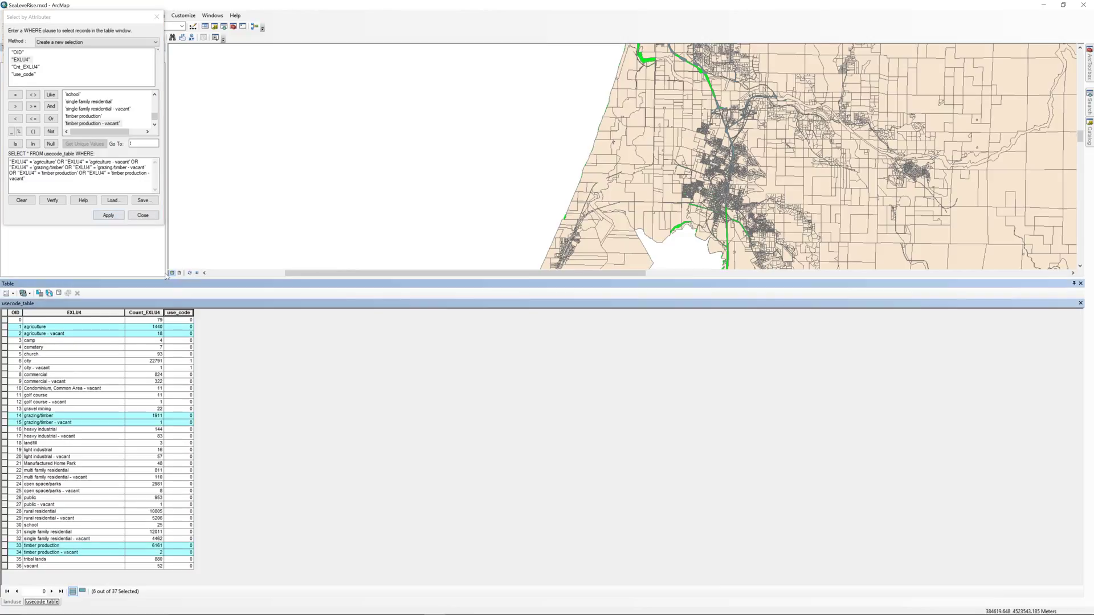
right_click(171, 313)
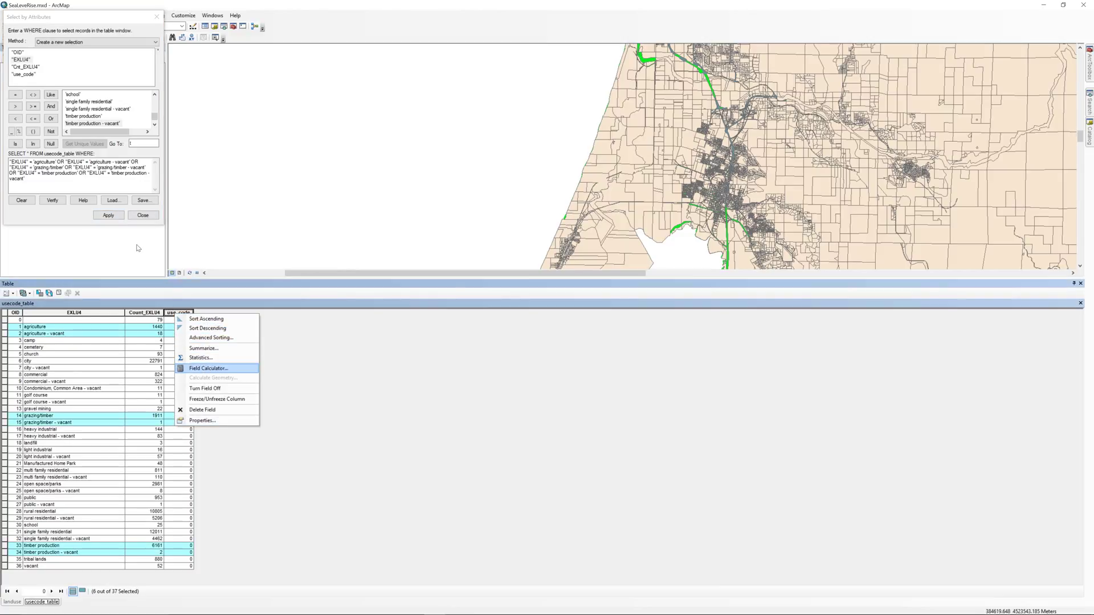
left_click(209, 371)
left_click(527, 325)
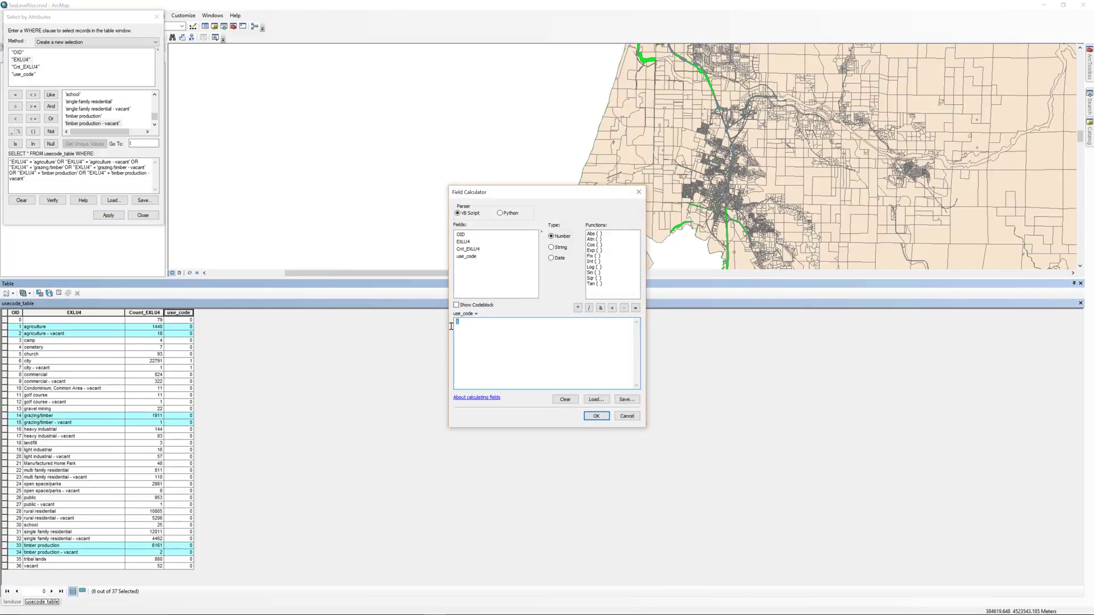
type("2")
left_click(595, 416)
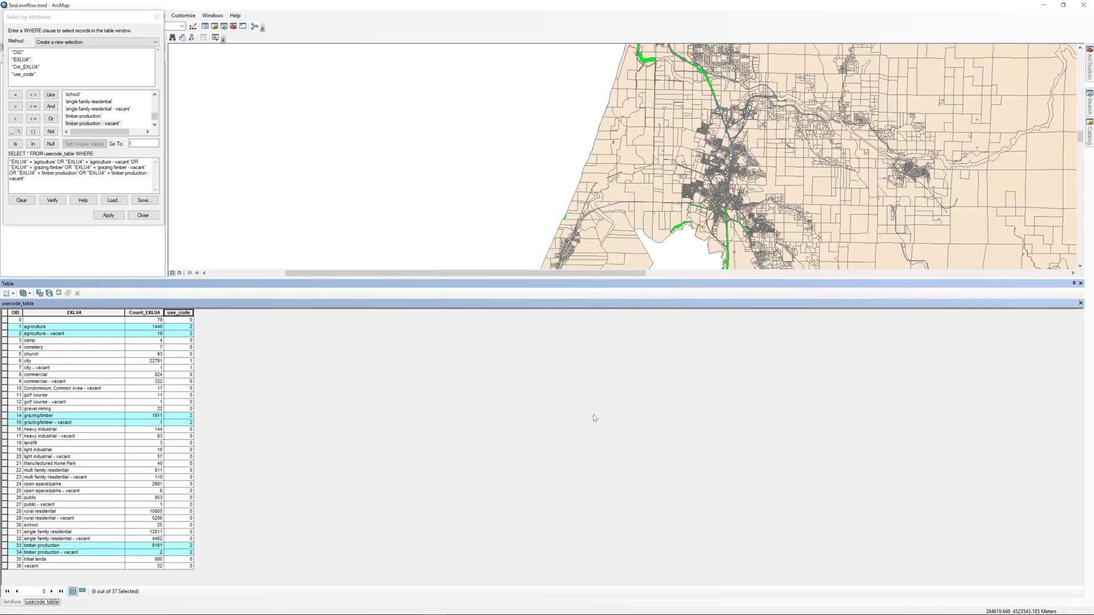
Select the residential and condominium rows with a pasted query and set use_code to 3
left_click(59, 293)
left_click(21, 200)
type("\"EXLU4\" = 'Condominium, Common Area - vacant' OR \"EXLU4\" = 'Manufactured Home Park' OR \"EXLU4\" = 'multi family residential' OR \"EXLU4\" = 'multi family residential - vacant' OR \"EXLU4\" = 'rural residential' OR \"EXLU4\" = 'rural residential - vacant' OR \"EXLU4\" = 'single family residential' OR \"EXLU4\" = 'single family residential - vacant'")
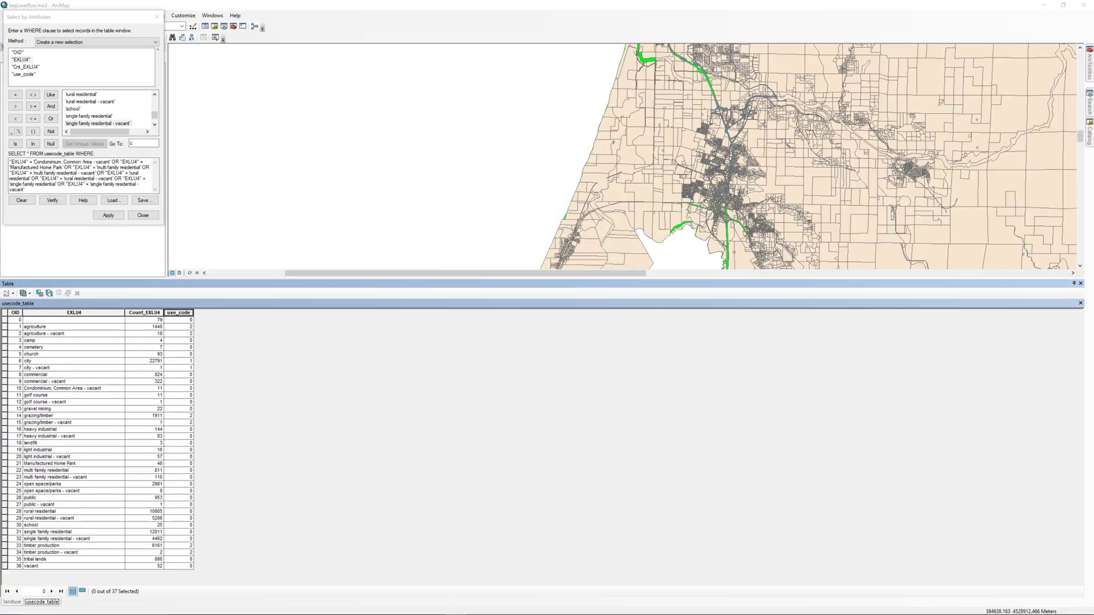
left_click(108, 215)
right_click(178, 313)
left_click(215, 358)
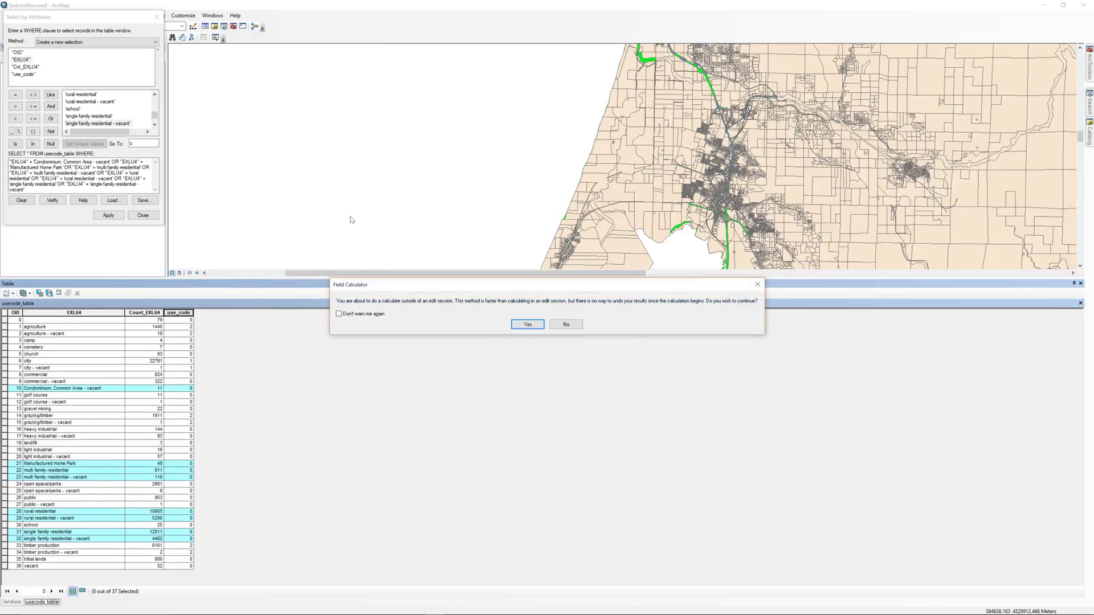
left_click(528, 324)
type("3")
left_click(596, 415)
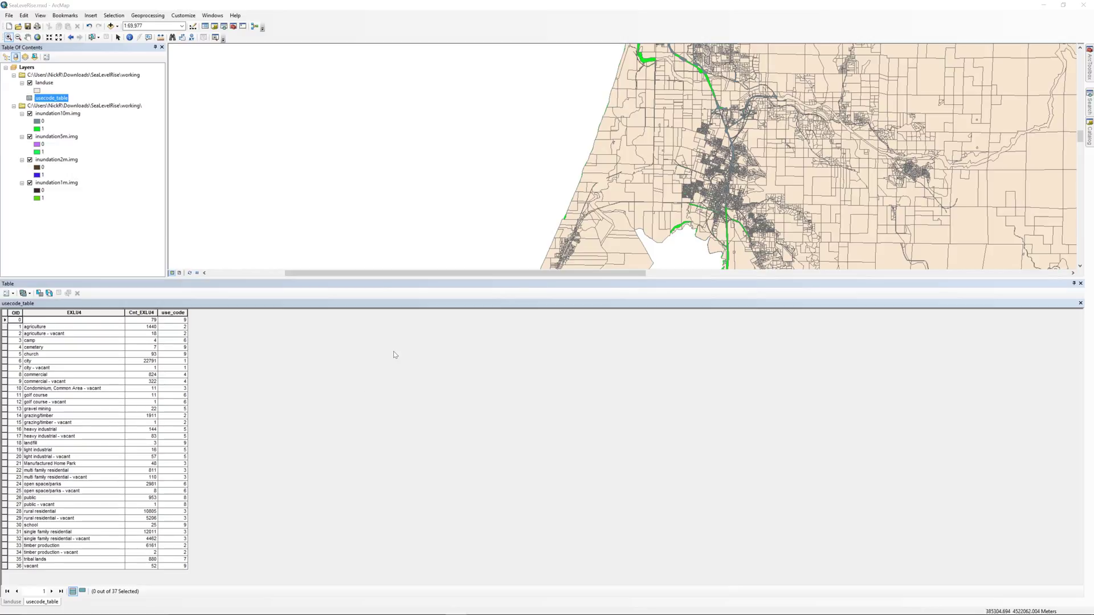
Close the table, list layers by drawing order, and bring up the landuse layer options
left_click(1080, 284)
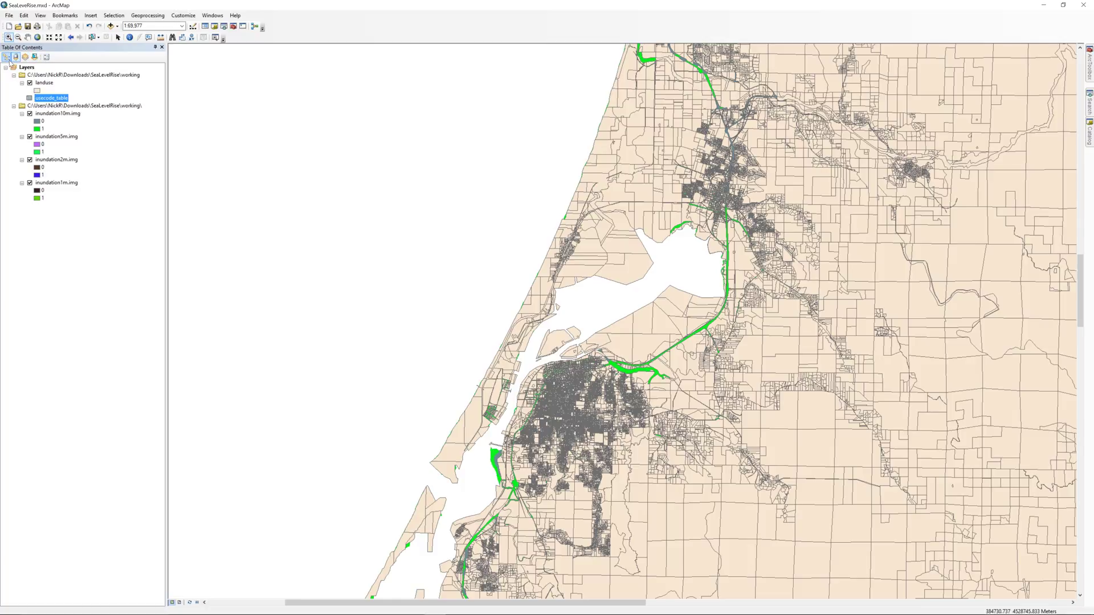
left_click(7, 56)
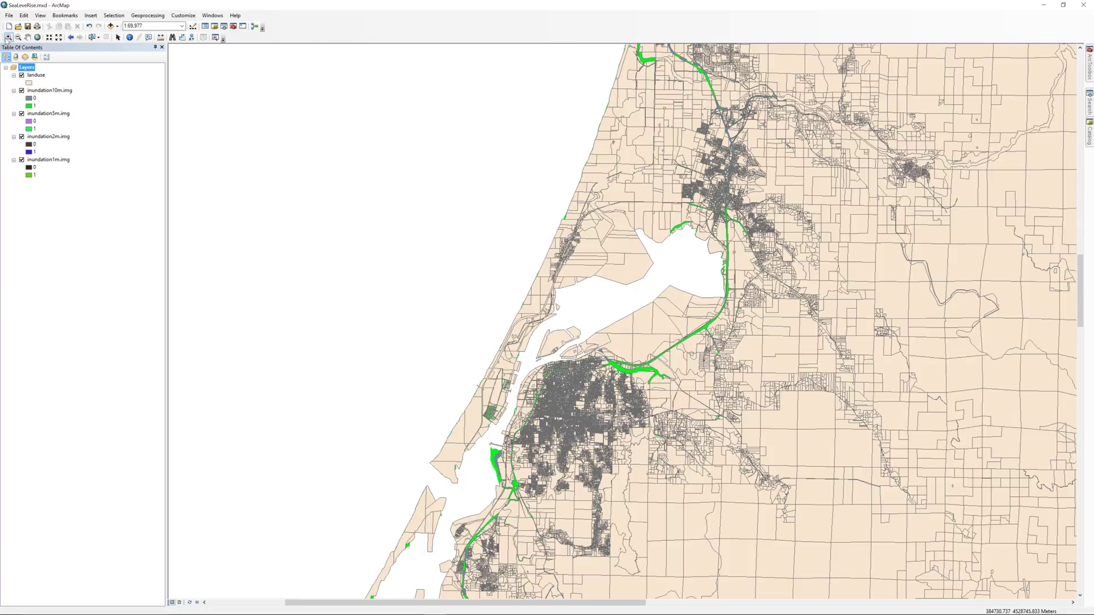
left_click(36, 75)
right_click(38, 76)
mouse_move(72, 110)
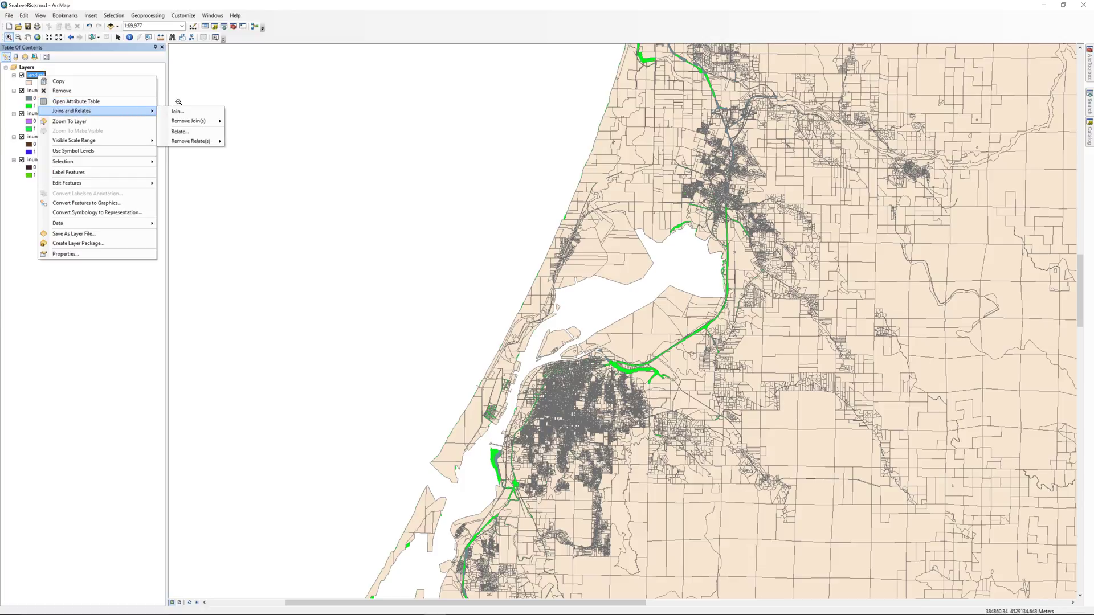
Join usecode_table to landuse matching the EXLU4 field in both
left_click(180, 112)
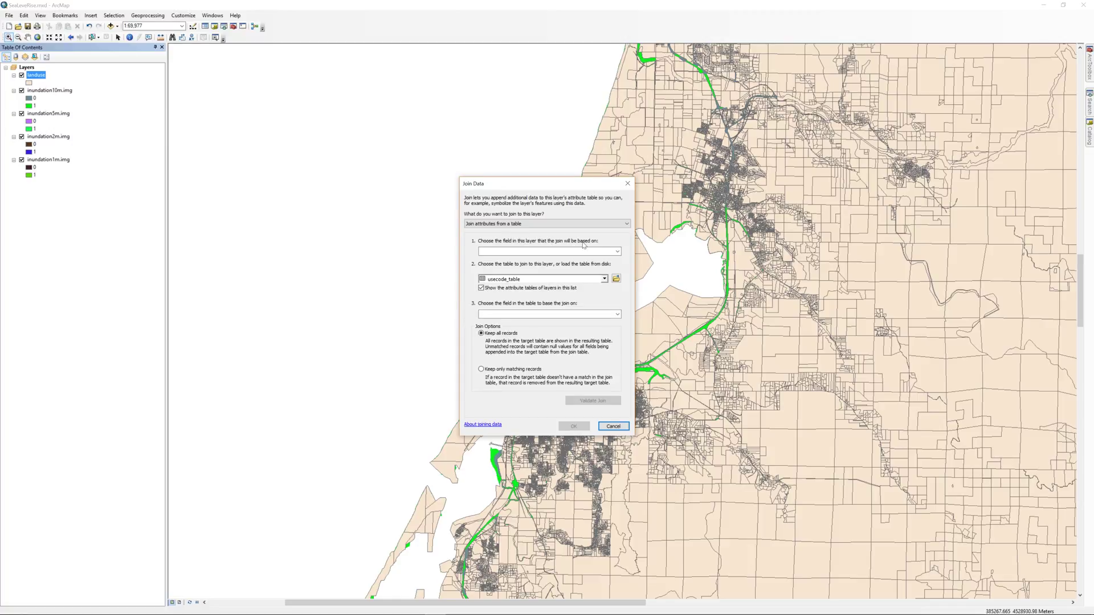
left_click(616, 252)
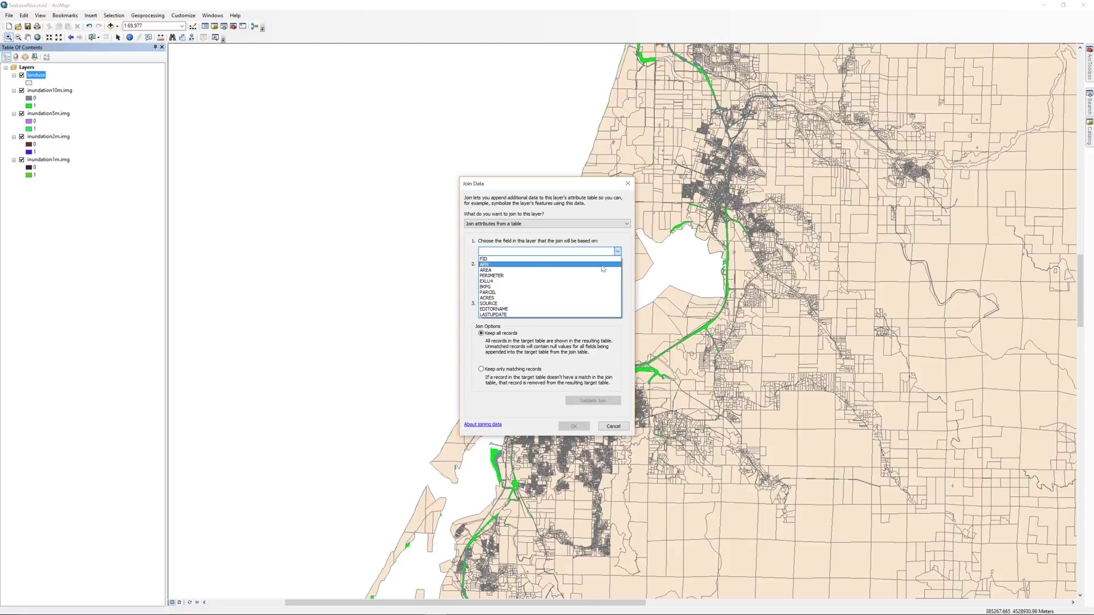
left_click(595, 282)
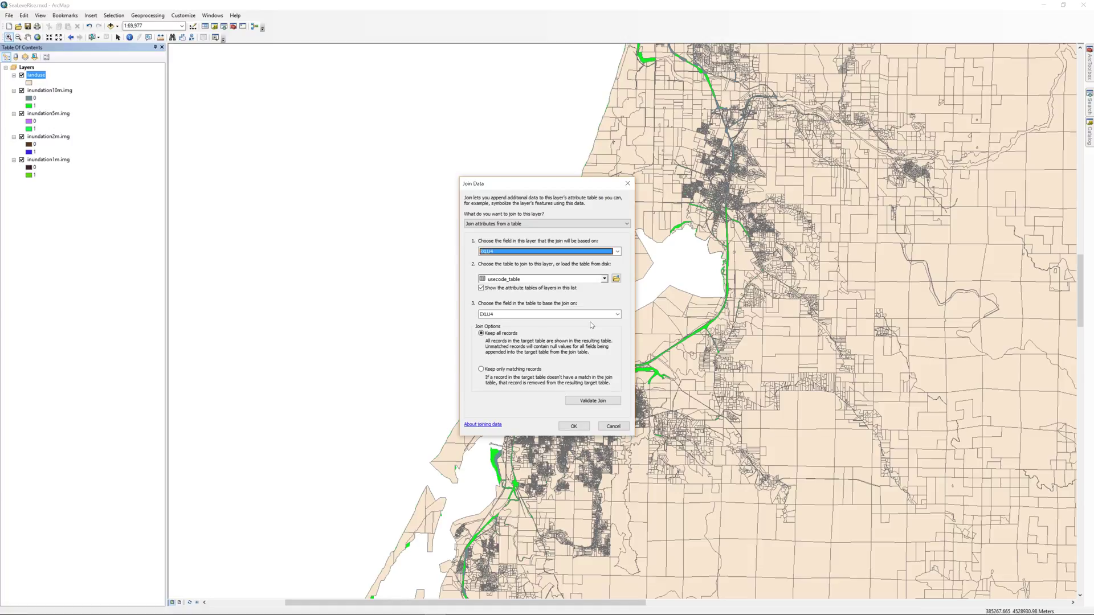
left_click(574, 426)
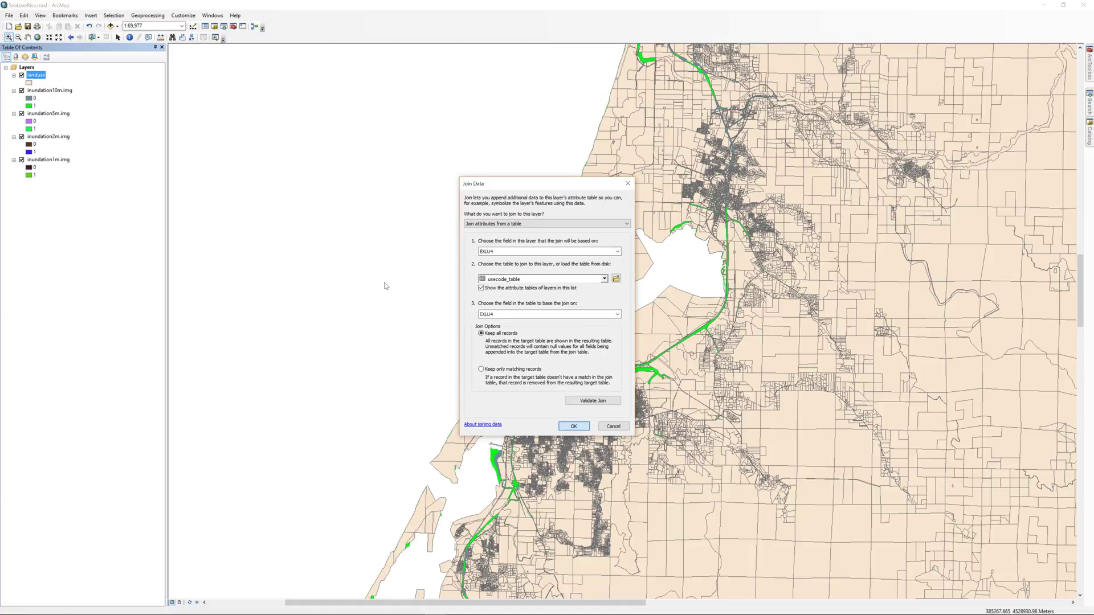
Inspect the use_code column in the joined landuse attribute table, then close the table
right_click(41, 75)
left_click(79, 99)
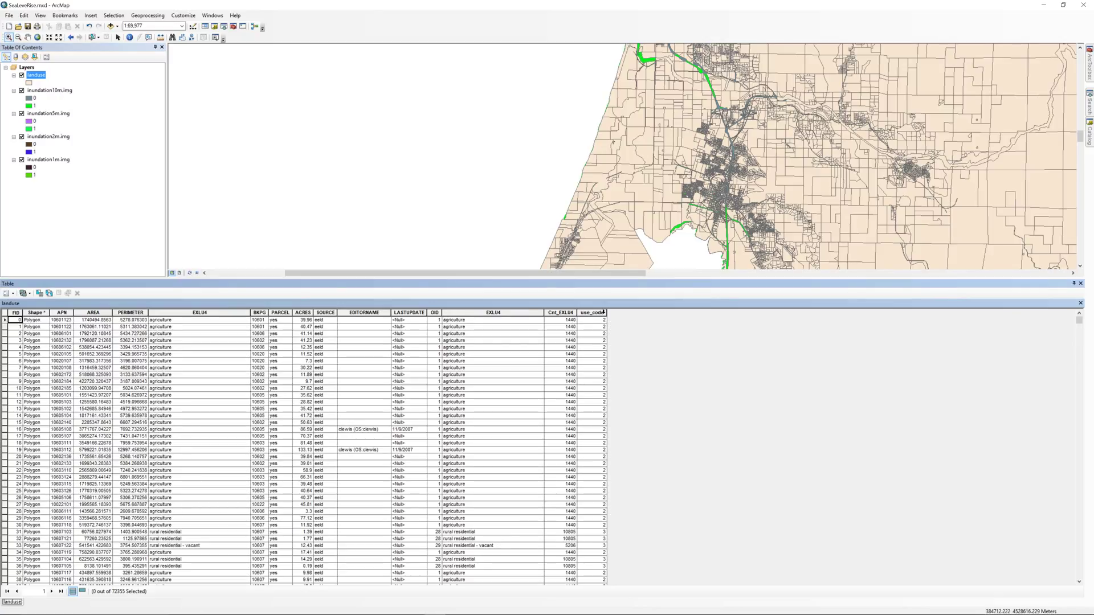
left_click(592, 312)
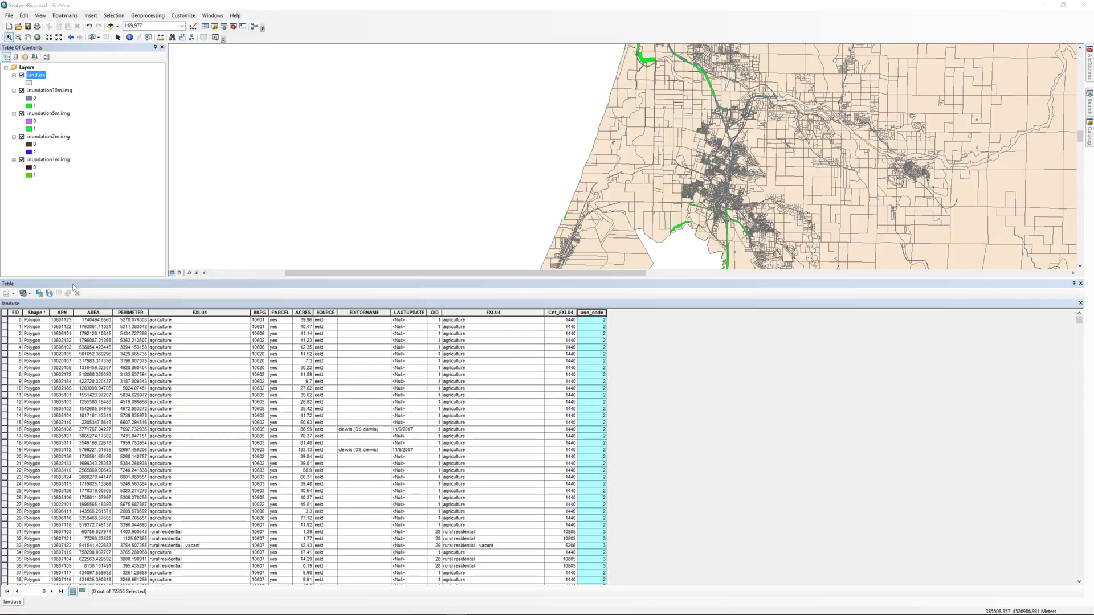
left_click(1081, 283)
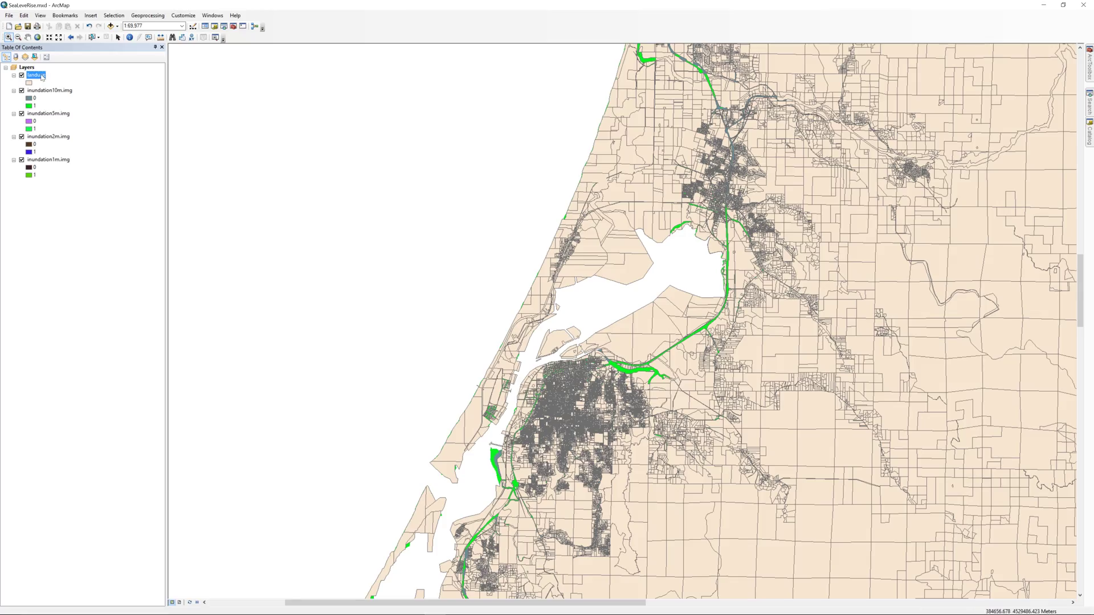
Export the joined landuse layer as land_use_with_codes and add it to the map
right_click(40, 76)
mouse_move(99, 223)
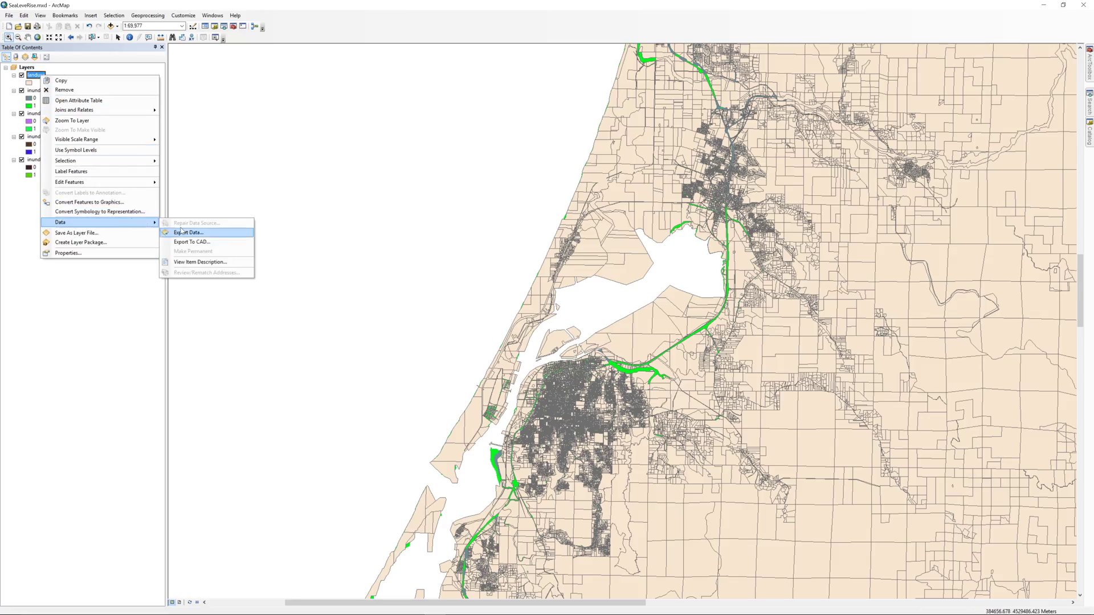
left_click(189, 233)
left_click(621, 326)
left_click_drag(524, 353, 443, 357)
type("land_use_with_codes")
left_click(628, 356)
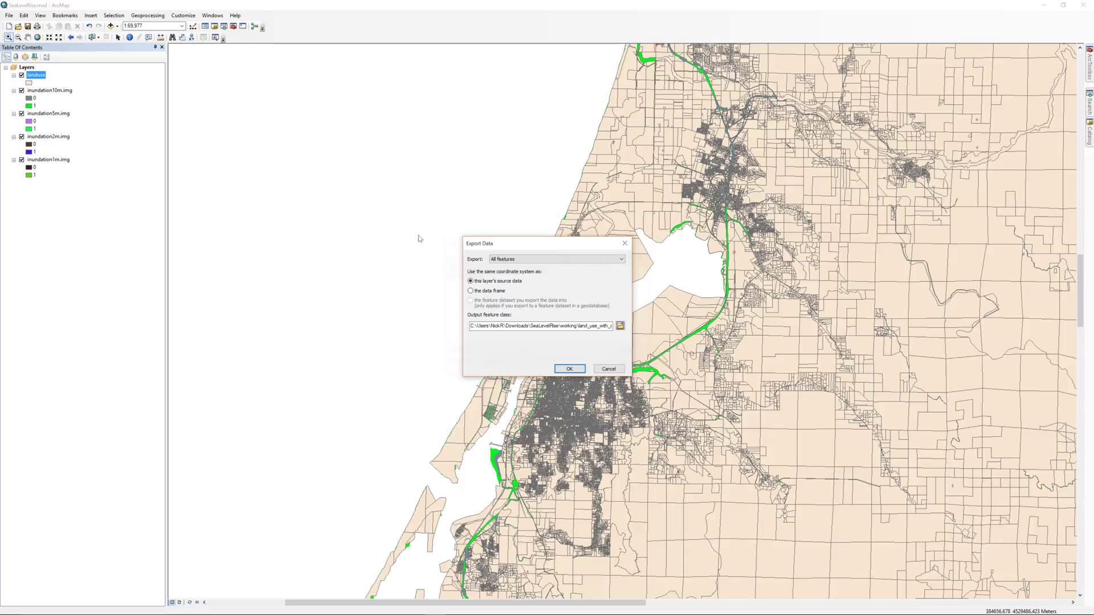
left_click(568, 368)
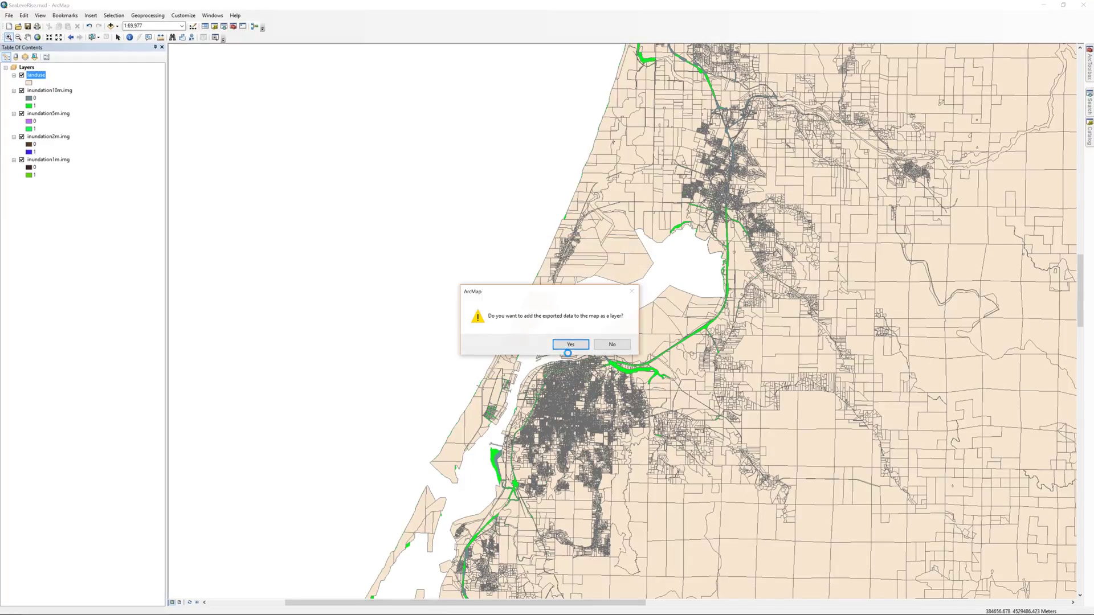
left_click(567, 344)
Remove the old landuse layer from the Table of Contents
right_click(30, 90)
left_click(38, 100)
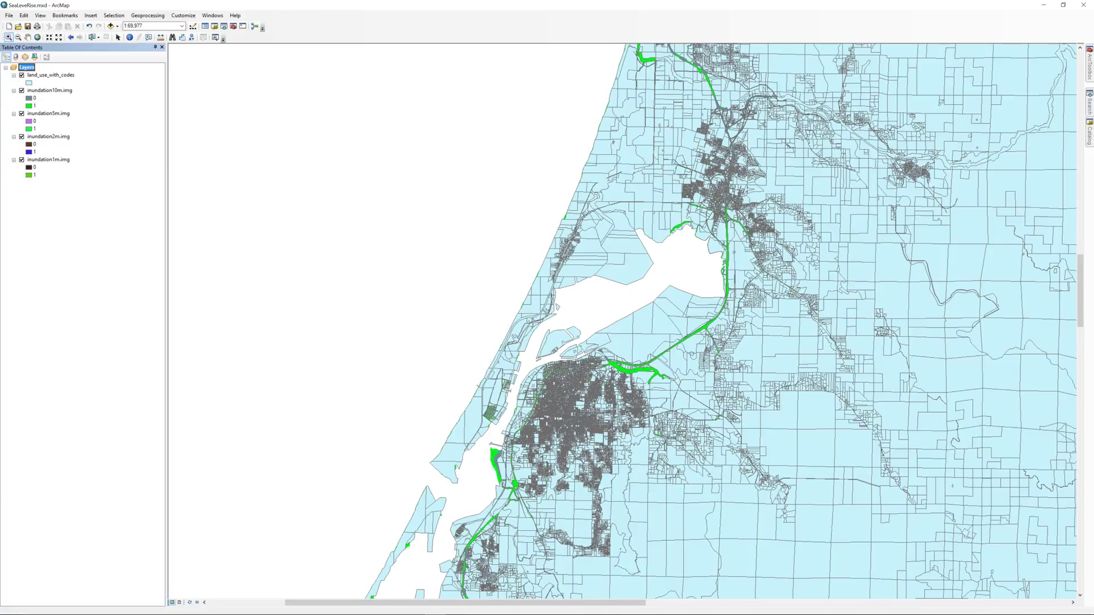
Launch Polygon to Raster from ArcToolbox's Conversion Tools > To Raster toolset
left_click(1089, 65)
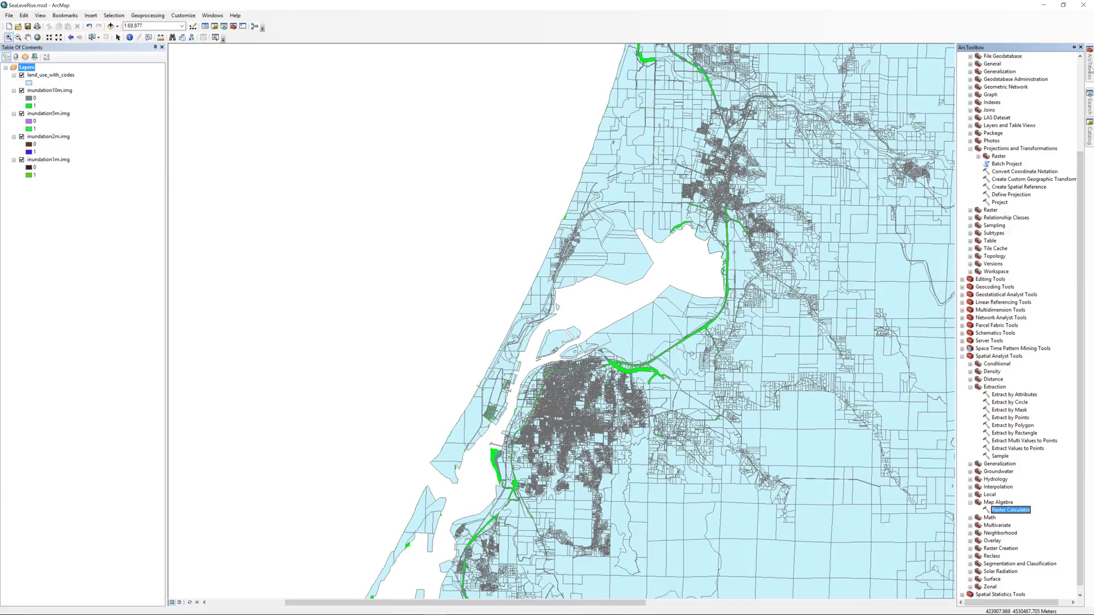
scroll(1039, 218, "up", 5)
scroll(1040, 219, "up", 5)
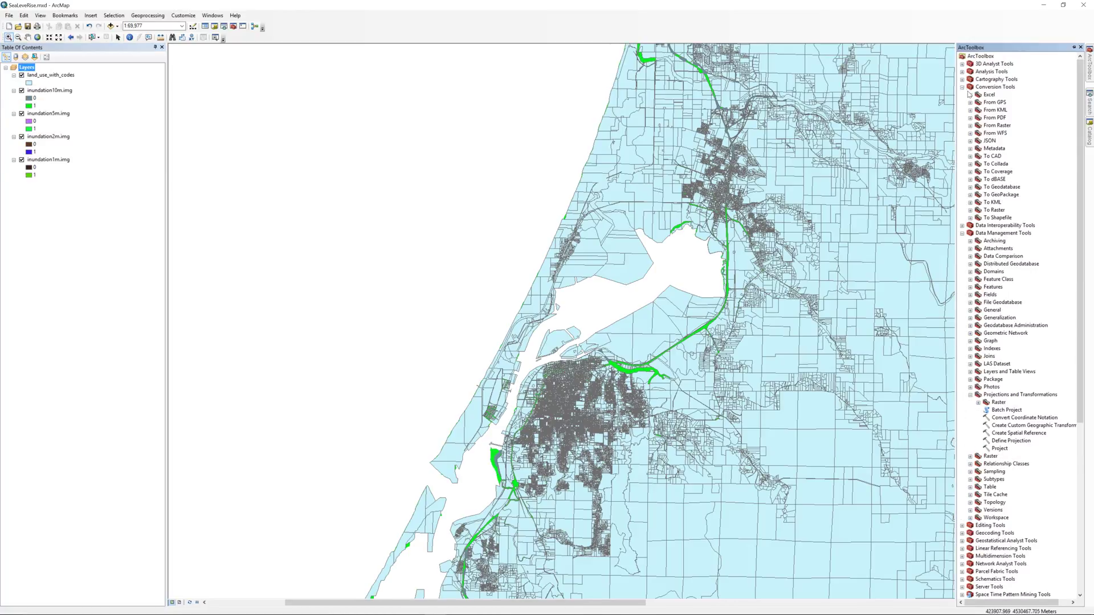
left_click(994, 210)
left_click(971, 211)
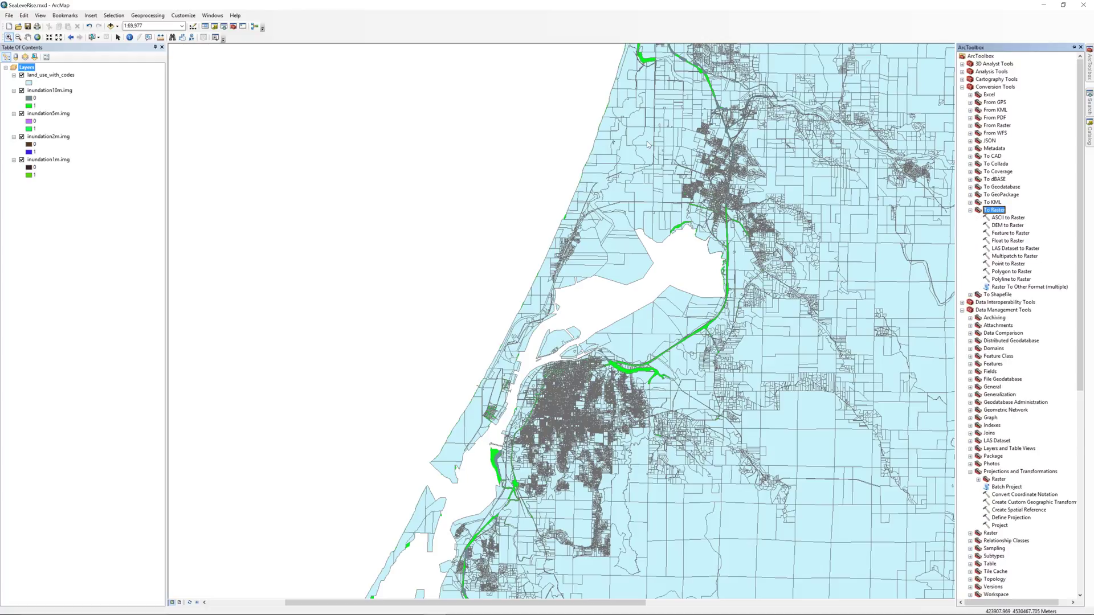
double_click(1011, 271)
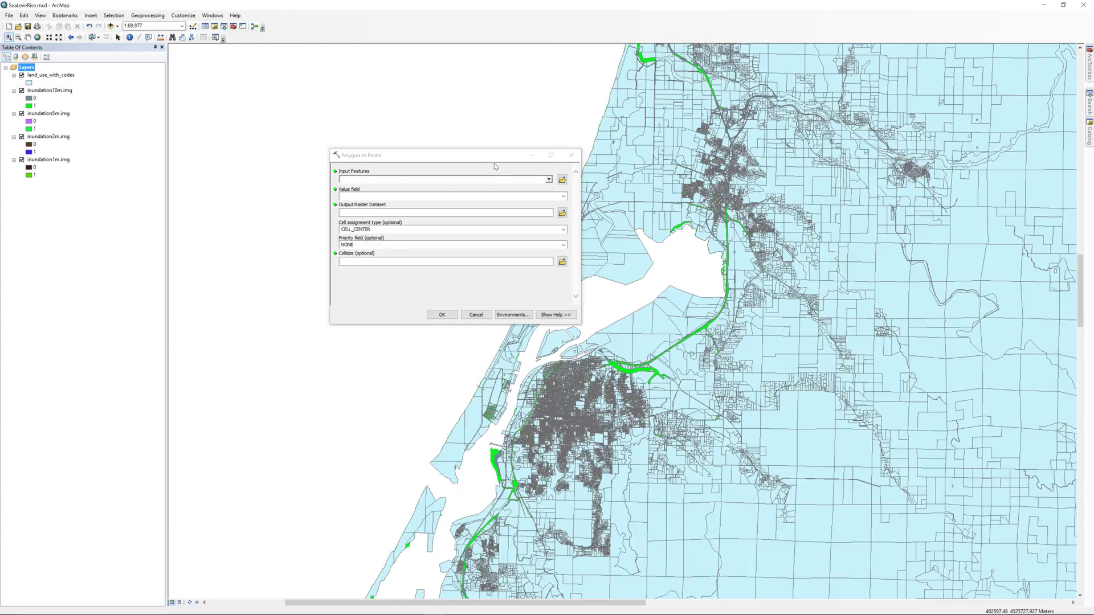
Use land_use_with_codes as input, use_code as value field, and landuse.img in working as output
left_click(549, 180)
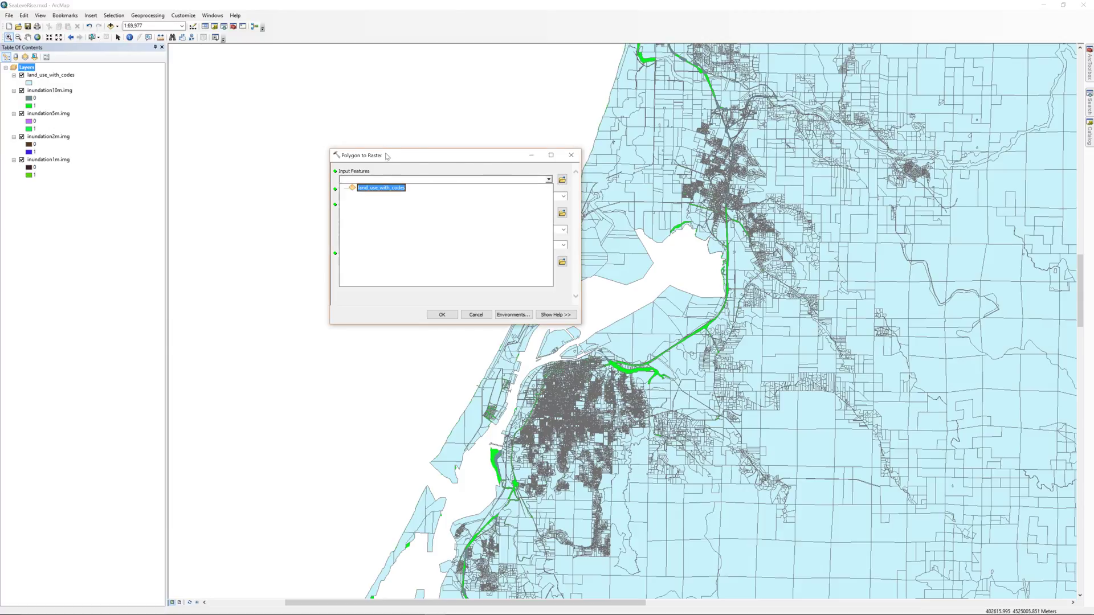
left_click(383, 189)
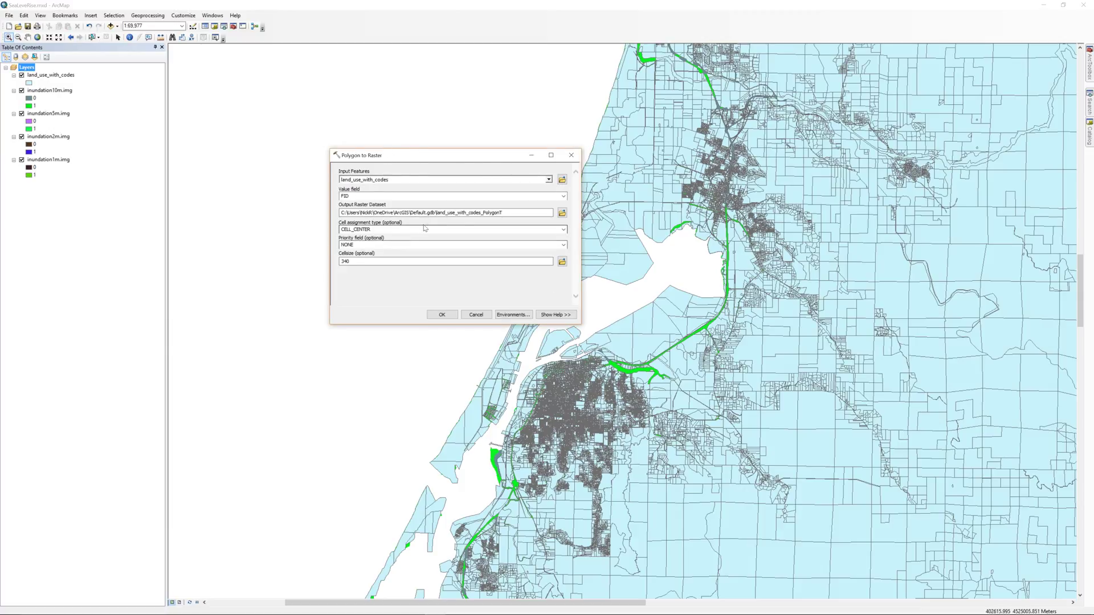
left_click(563, 196)
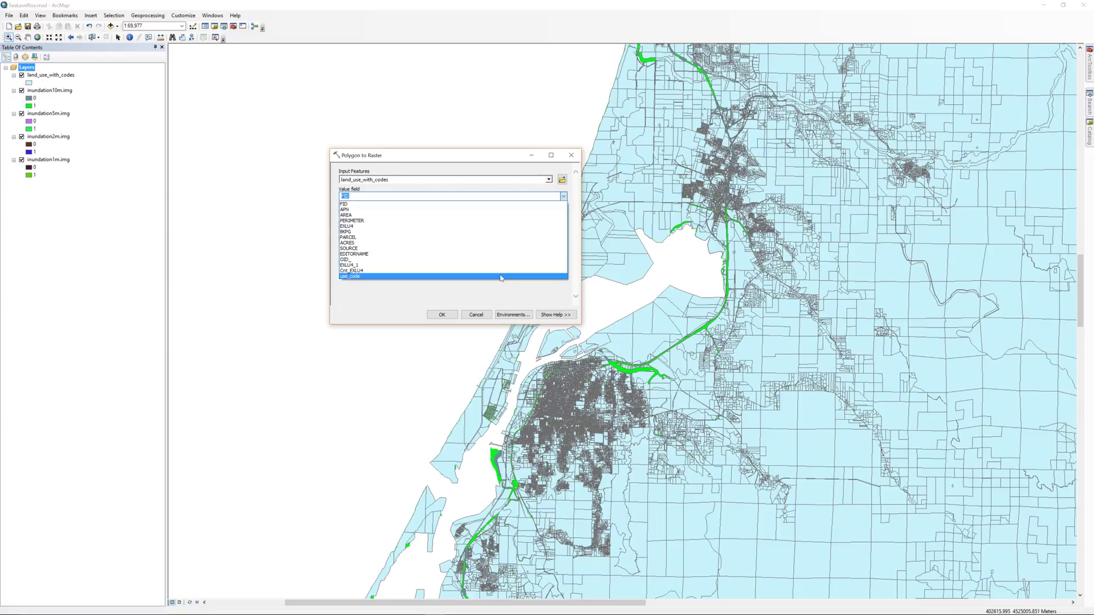
left_click(501, 278)
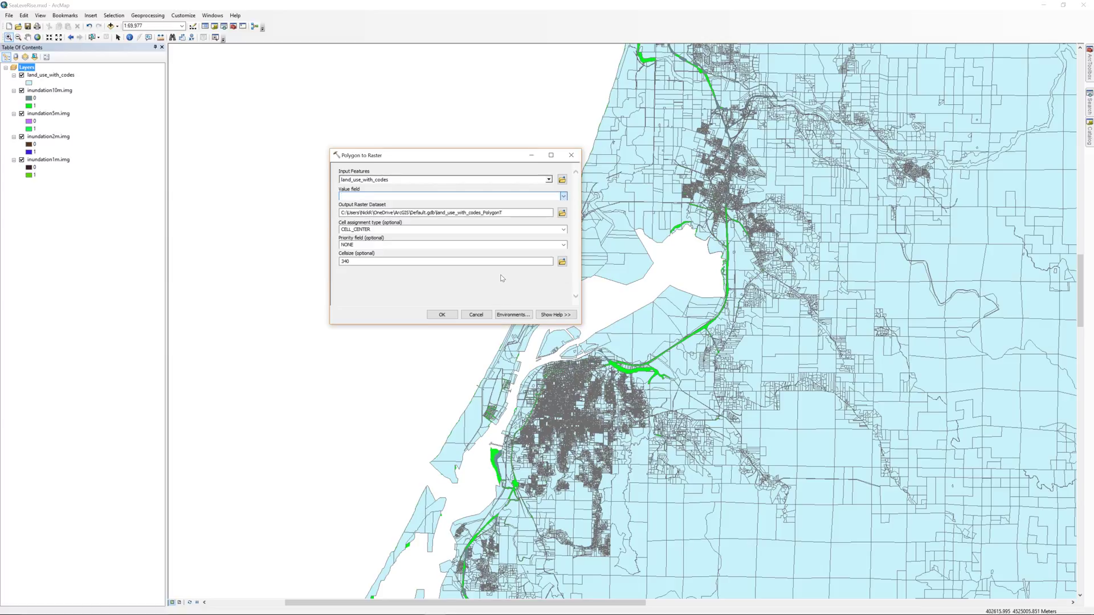
left_click(563, 214)
type("landuse.img")
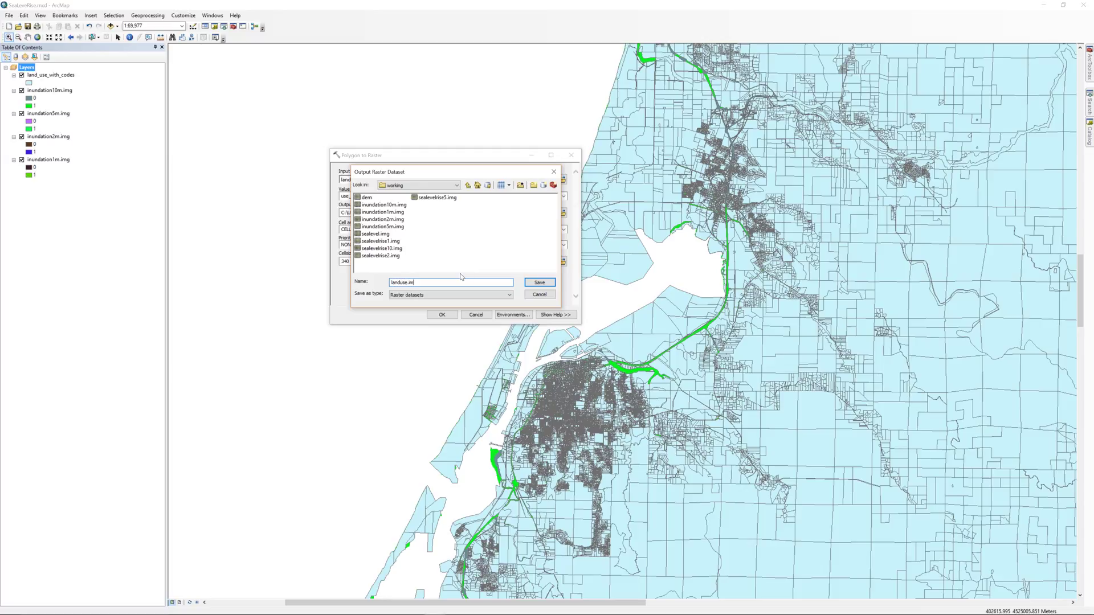
left_click(539, 282)
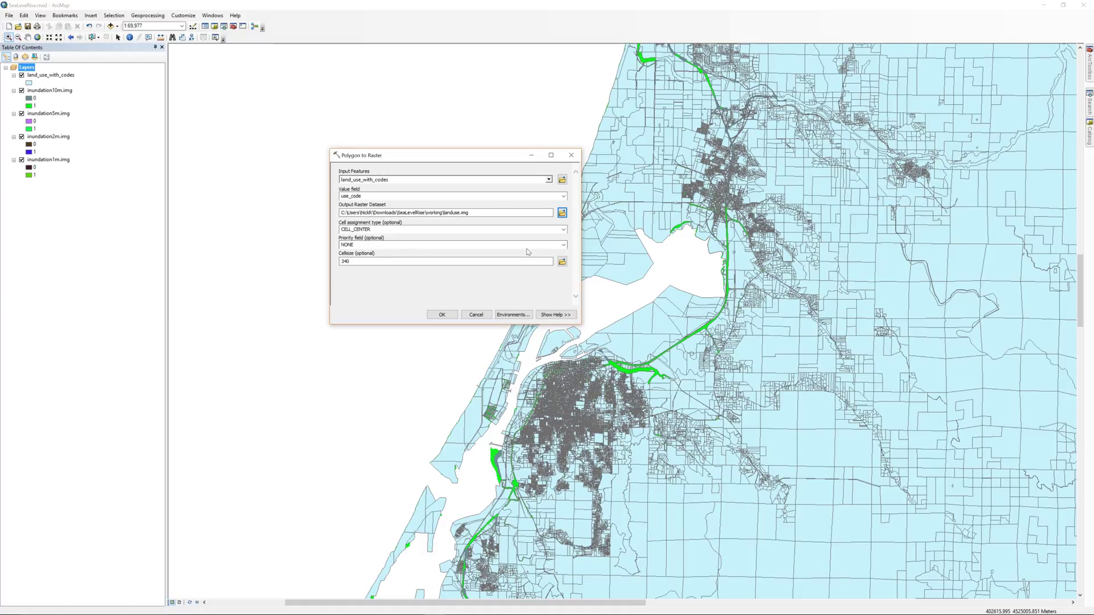
Copy the cell size from the dem dataset and run the conversion
left_click(562, 261)
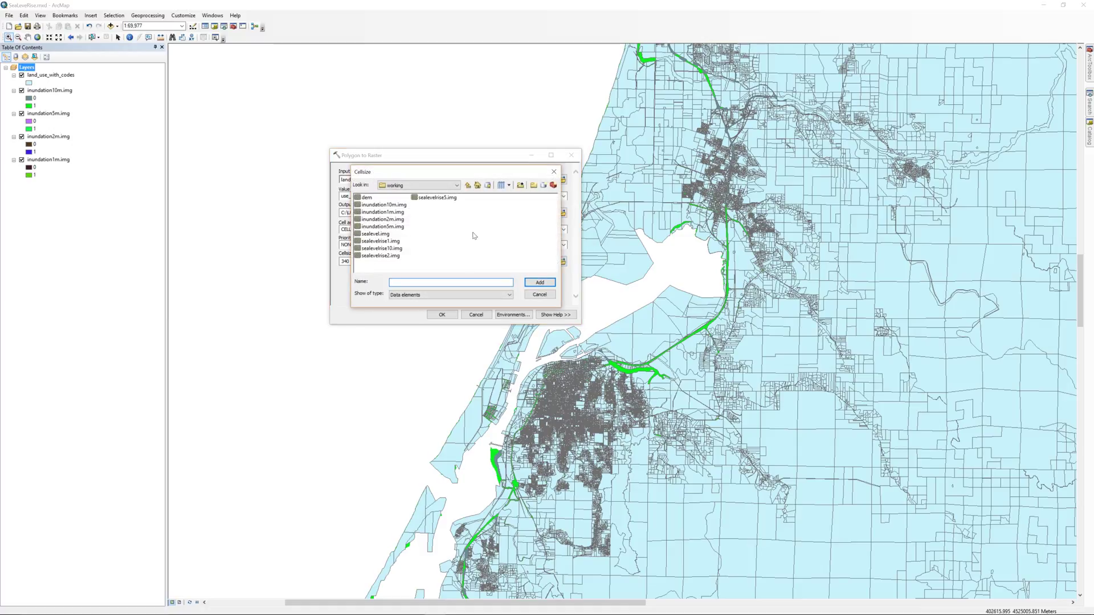
left_click(369, 197)
left_click(539, 282)
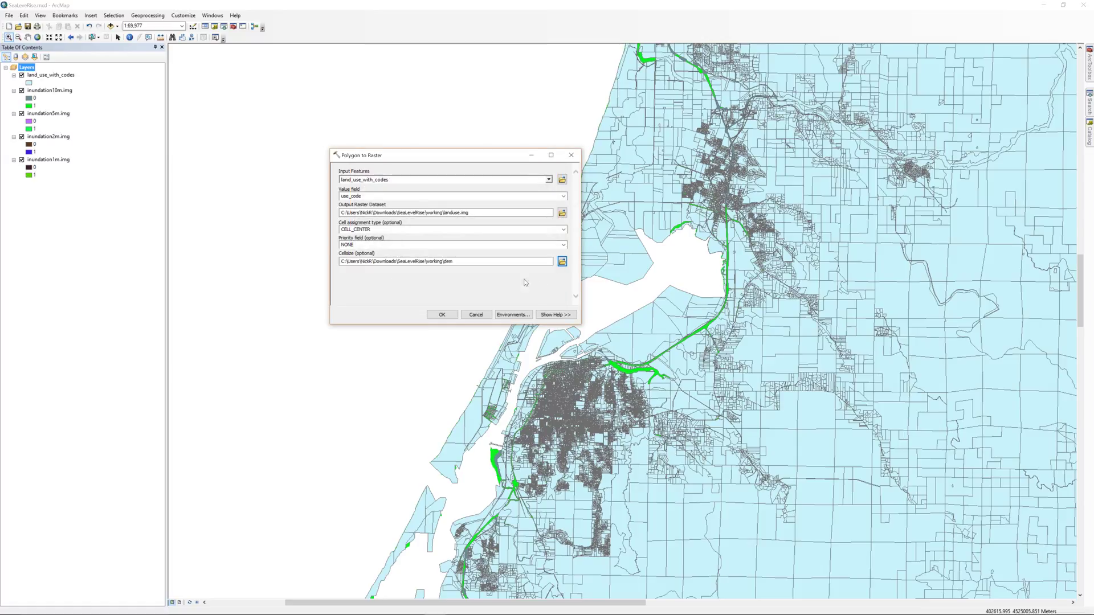
left_click(443, 314)
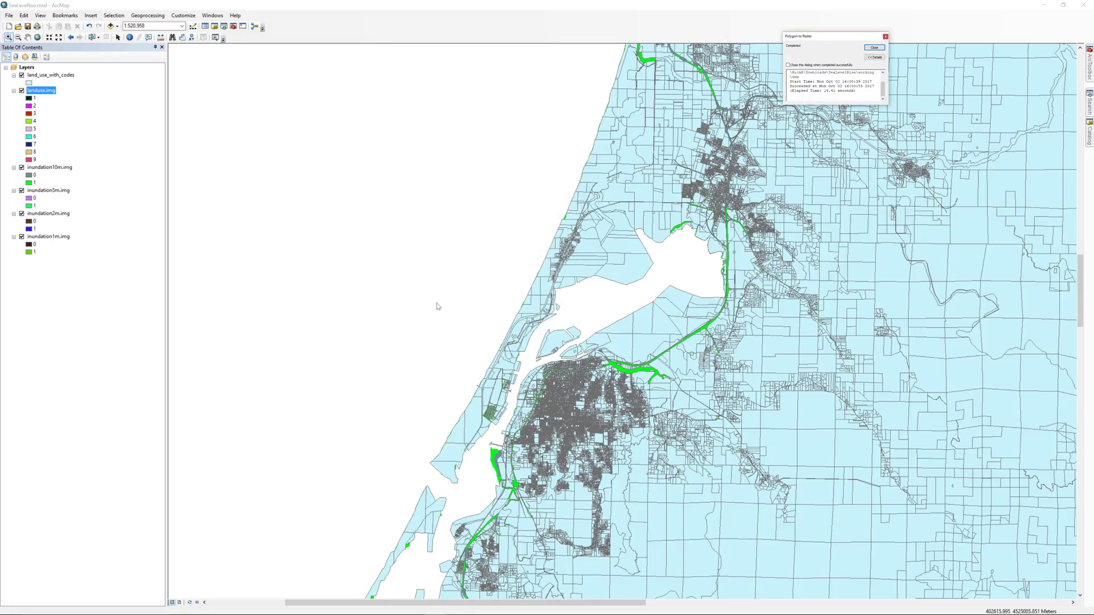
Dismiss the progress dialog and remove land_use_with_codes, leaving landuse.img over the coast map
left_click(52, 74)
right_click(52, 75)
left_click(77, 86)
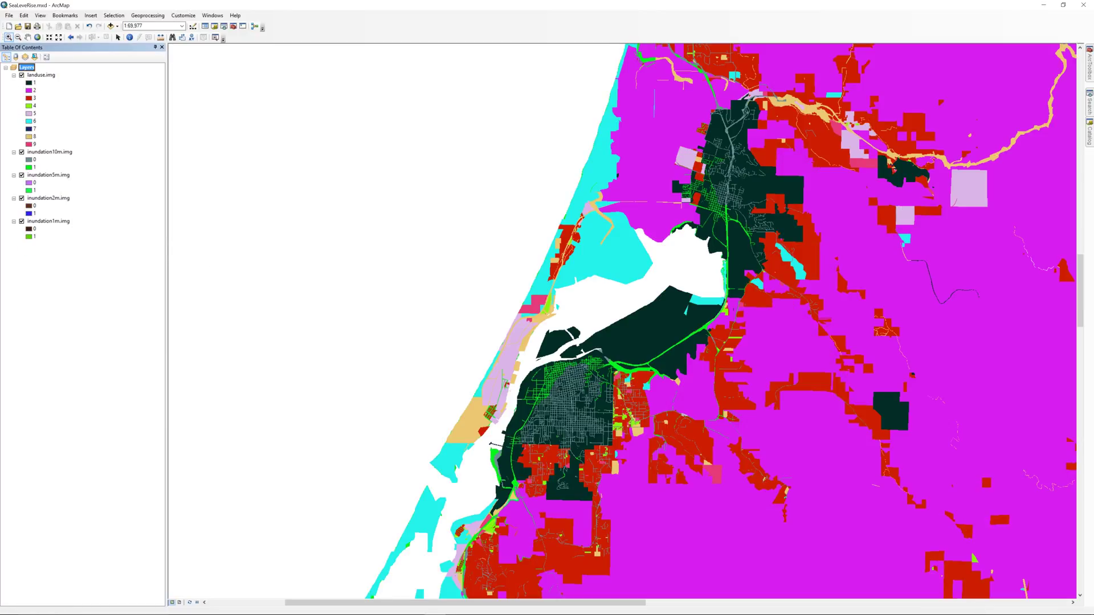